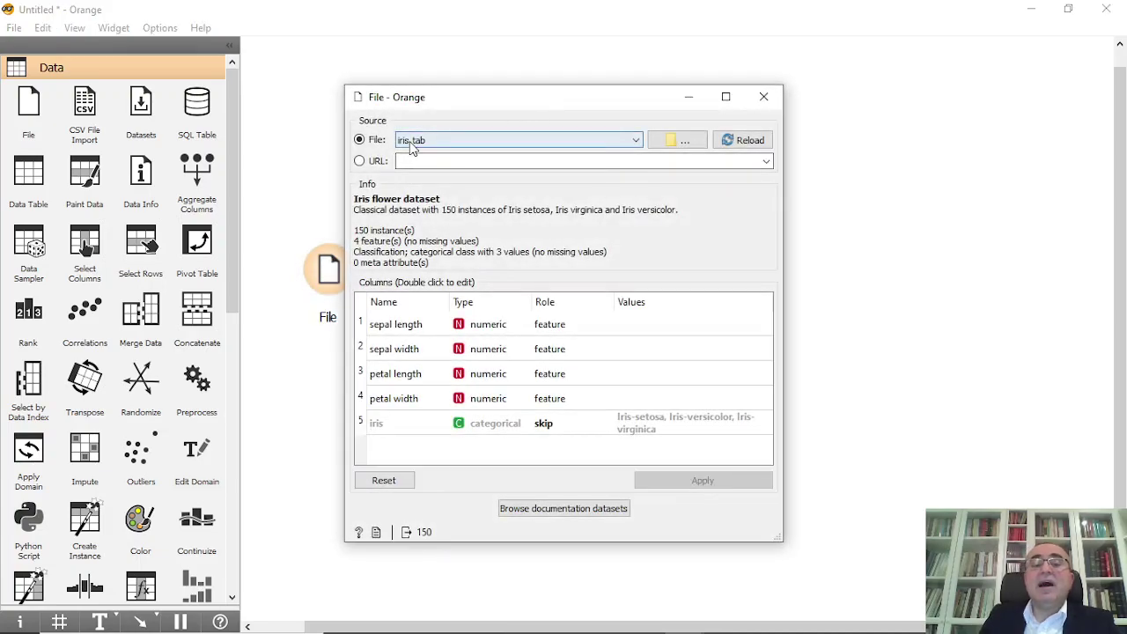
Step: Set the iris column's role to target in the File widget and apply
double_click(544, 424)
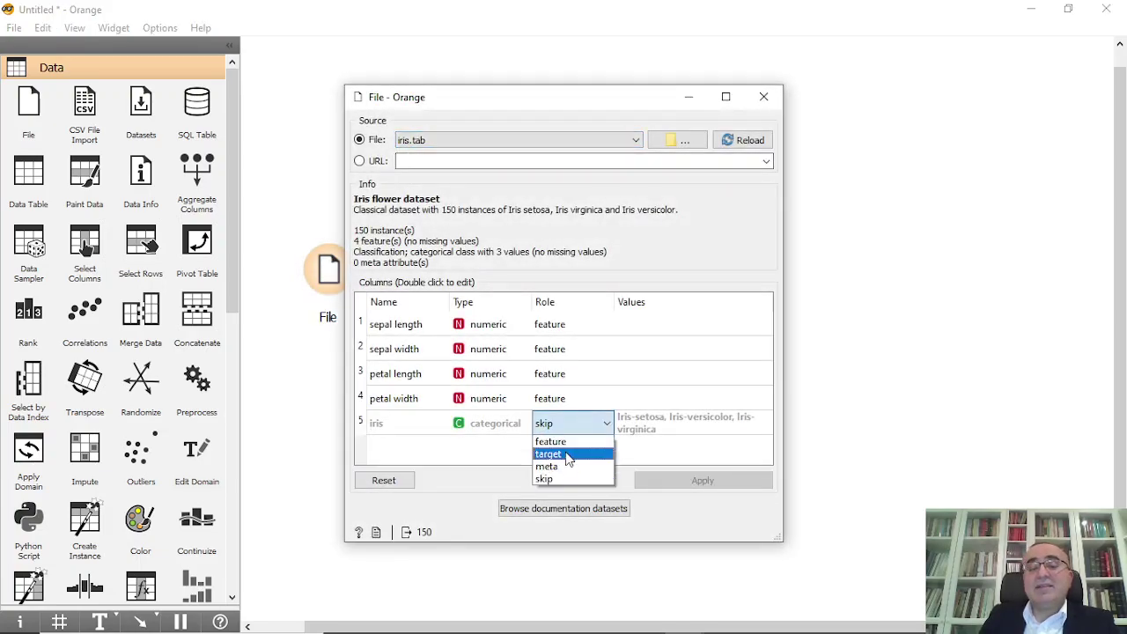
left_click(568, 454)
left_click(712, 482)
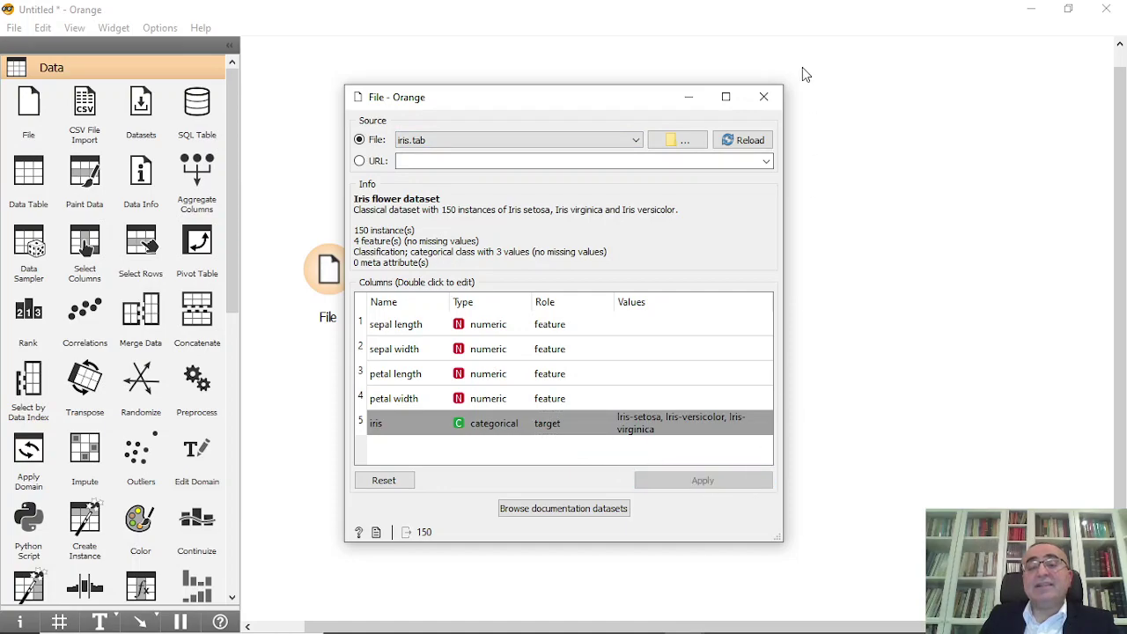
left_click(764, 96)
Step: Add a Data Table widget linked to File's output
left_click_drag(356, 256, 436, 54)
type("data")
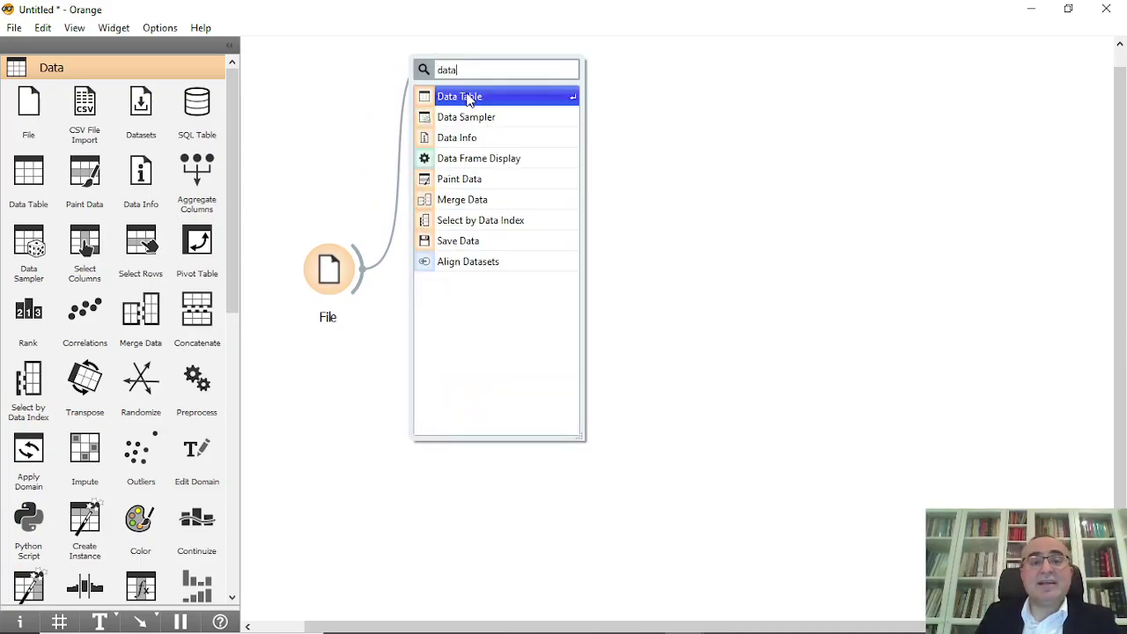
left_click(466, 99)
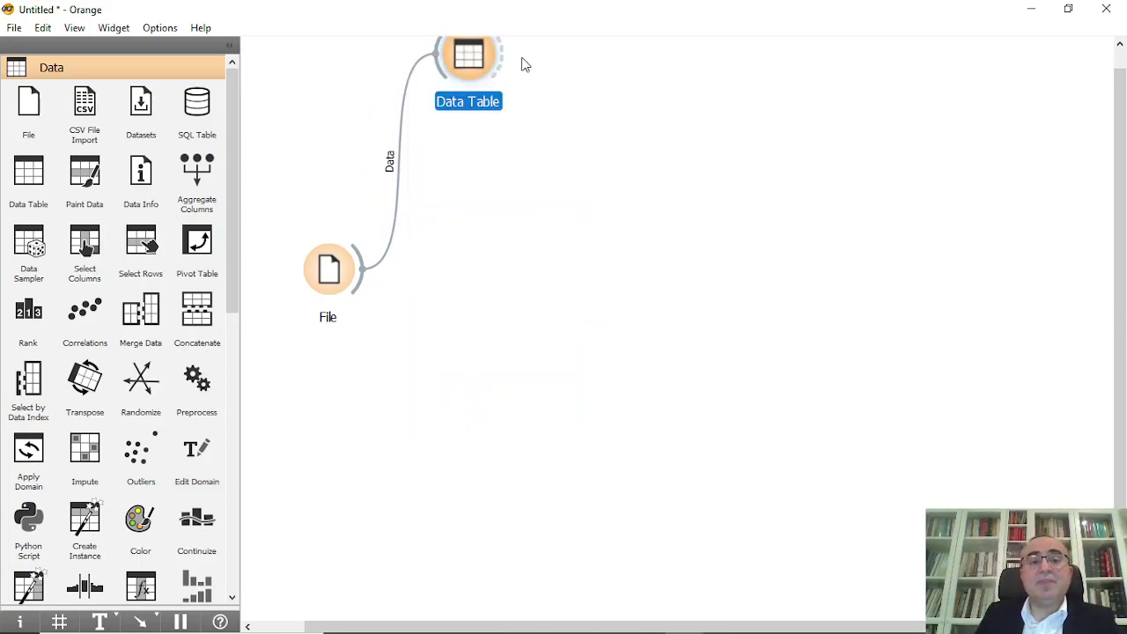
Step: Show numeric value bars in the Data Table and sort by sepal width, sepal length, then iris
double_click(476, 67)
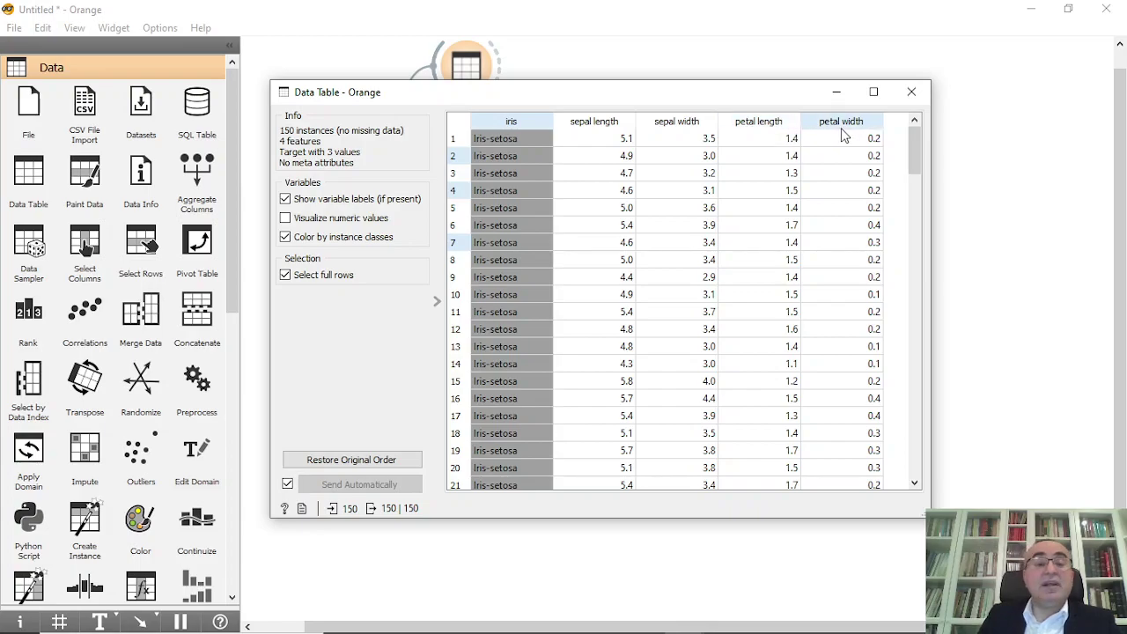
left_click(286, 218)
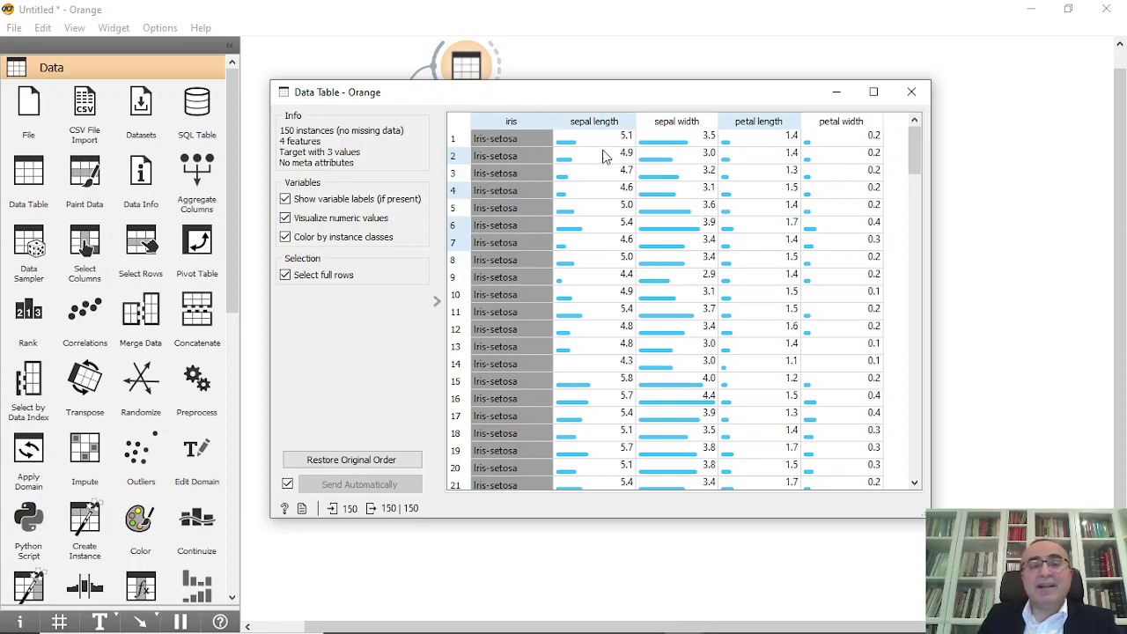
left_click(677, 128)
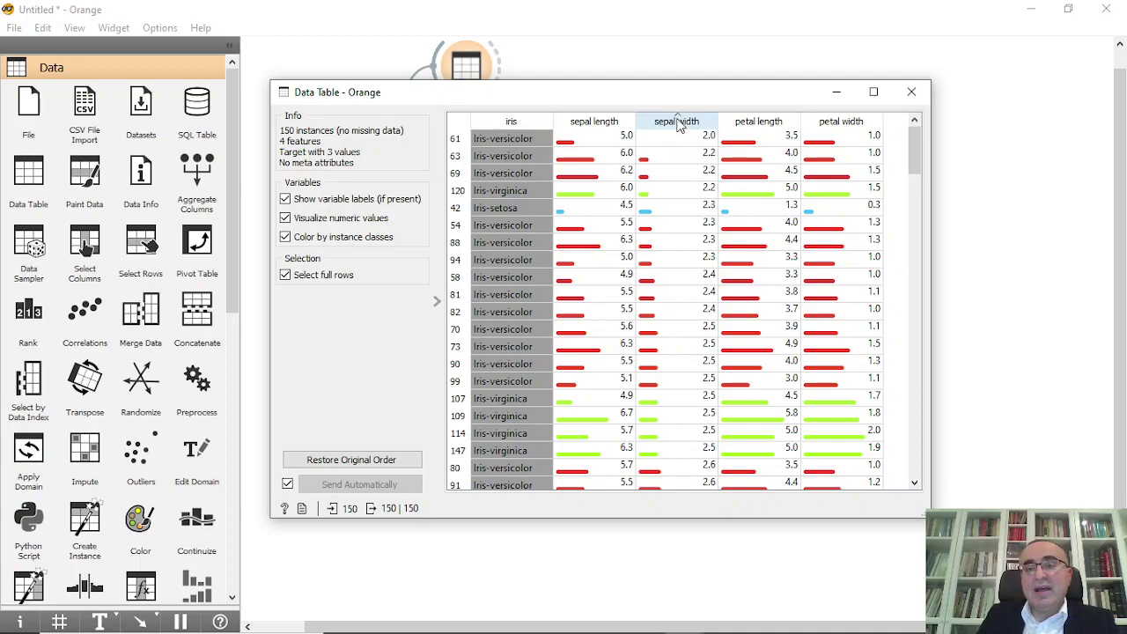
left_click(678, 126)
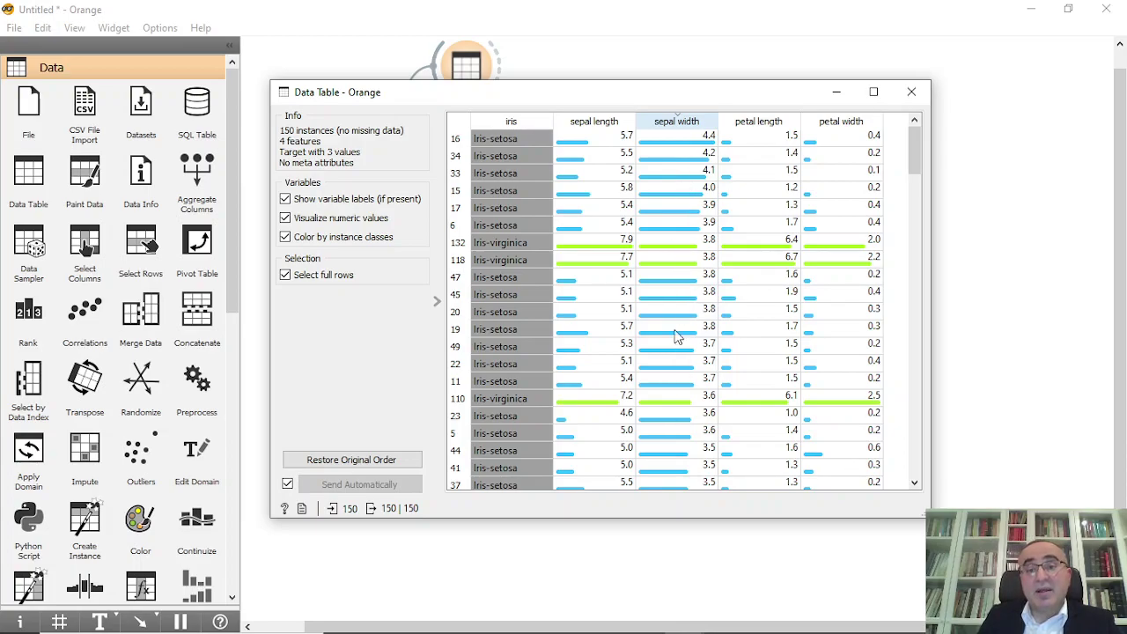
left_click(599, 125)
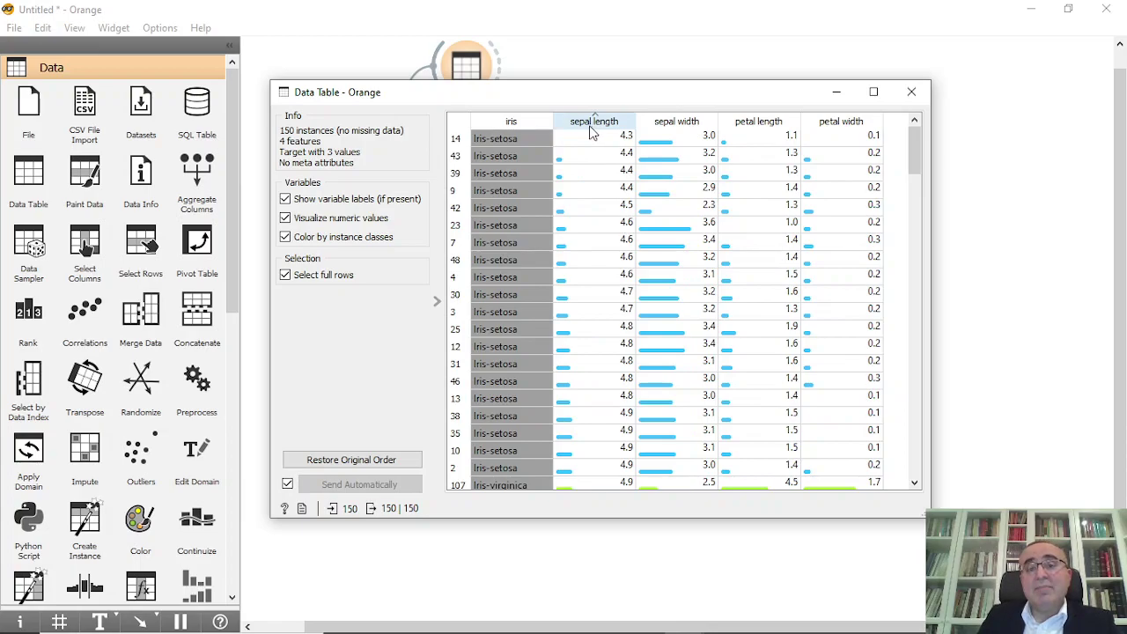
left_click(591, 129)
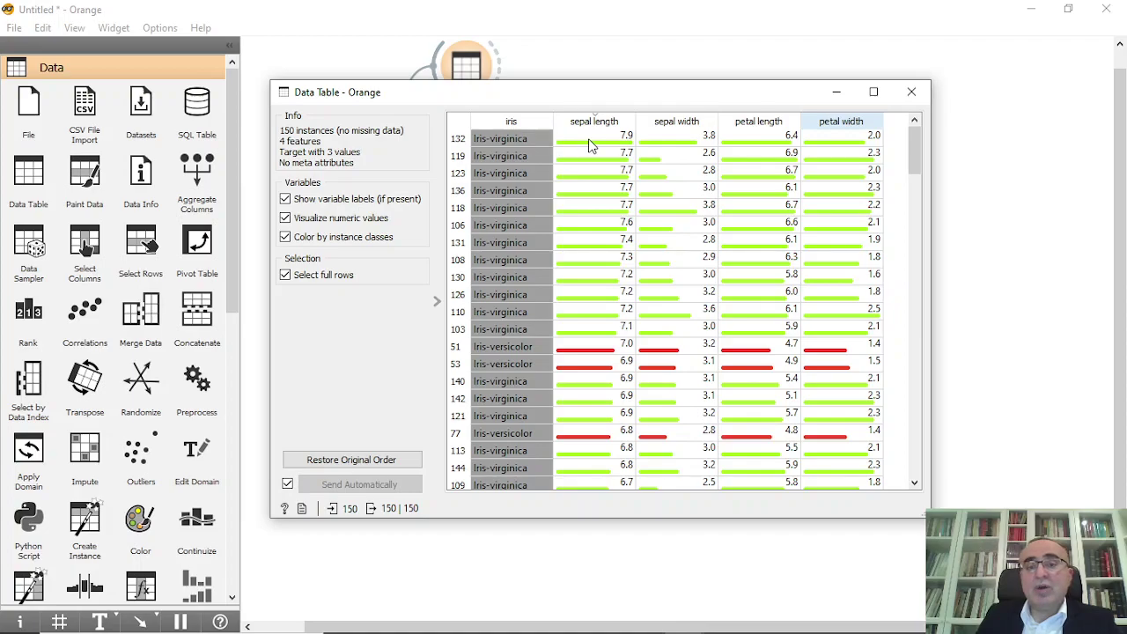
left_click(520, 128)
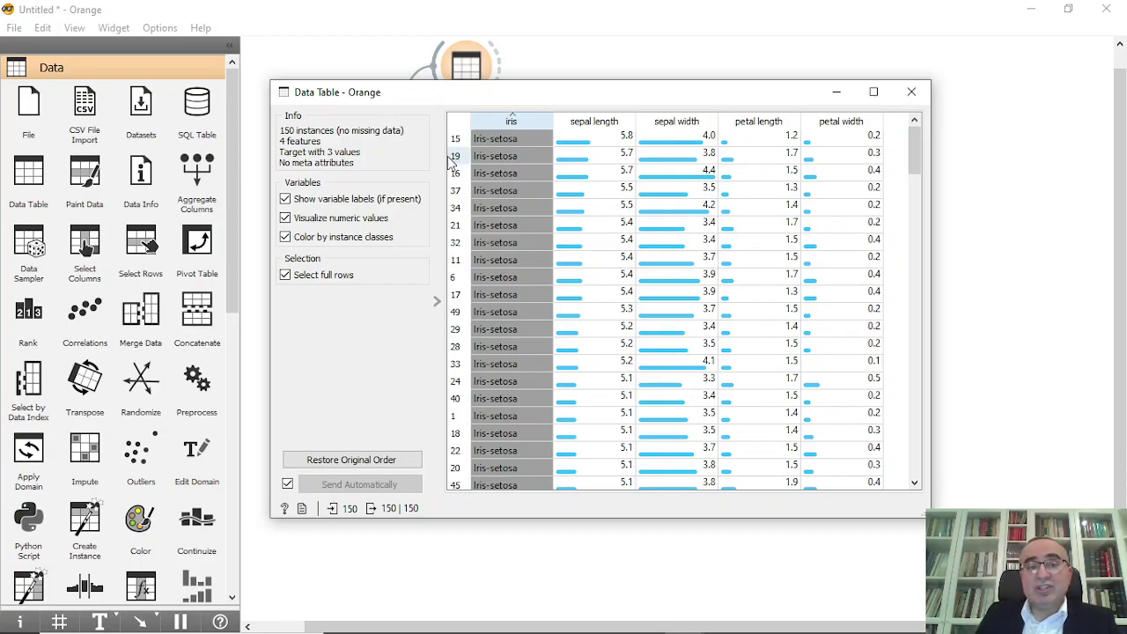
left_click(912, 93)
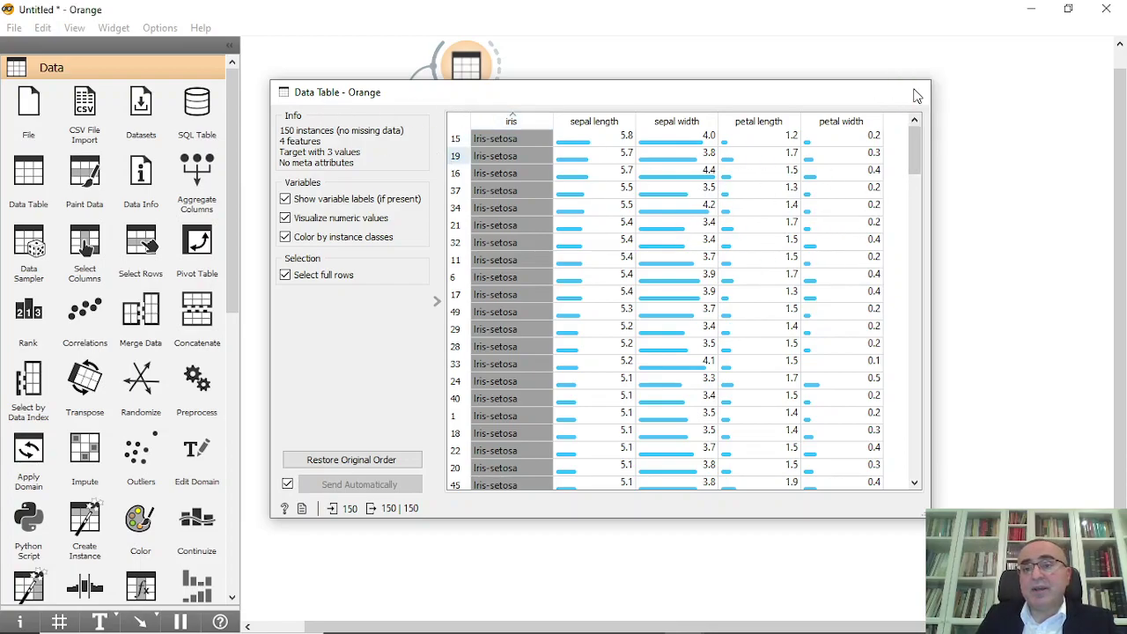
Step: Move File left, add Feature Statistics from its output, and review the iris feature summaries
left_click_drag(332, 280, 469, 163)
type("fe")
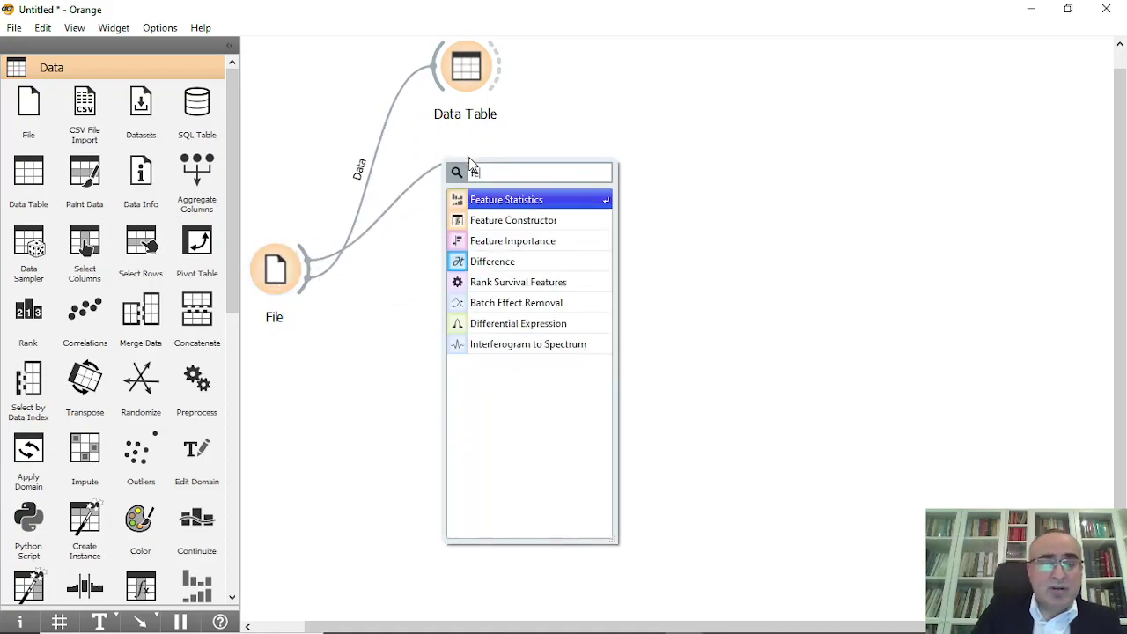
left_click(538, 198)
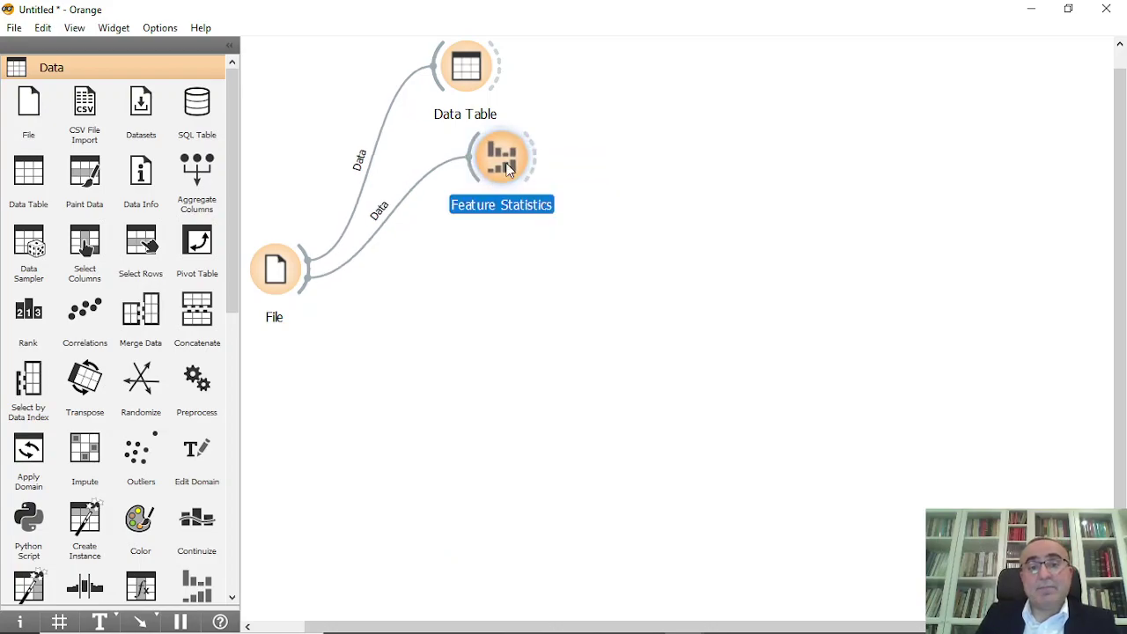
double_click(467, 168)
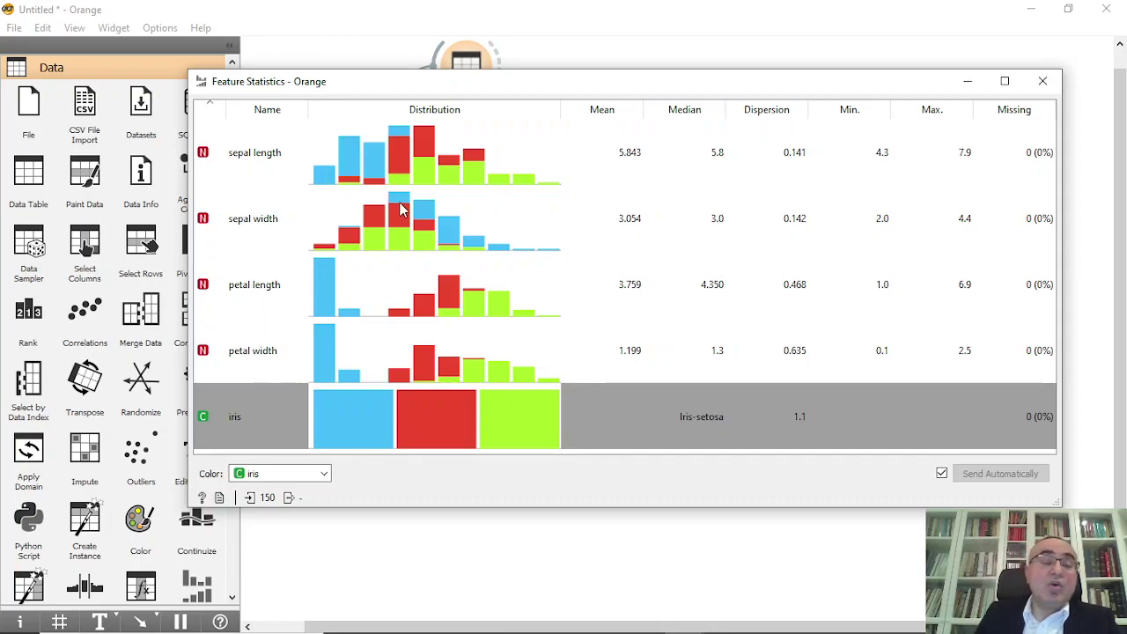
left_click(1045, 81)
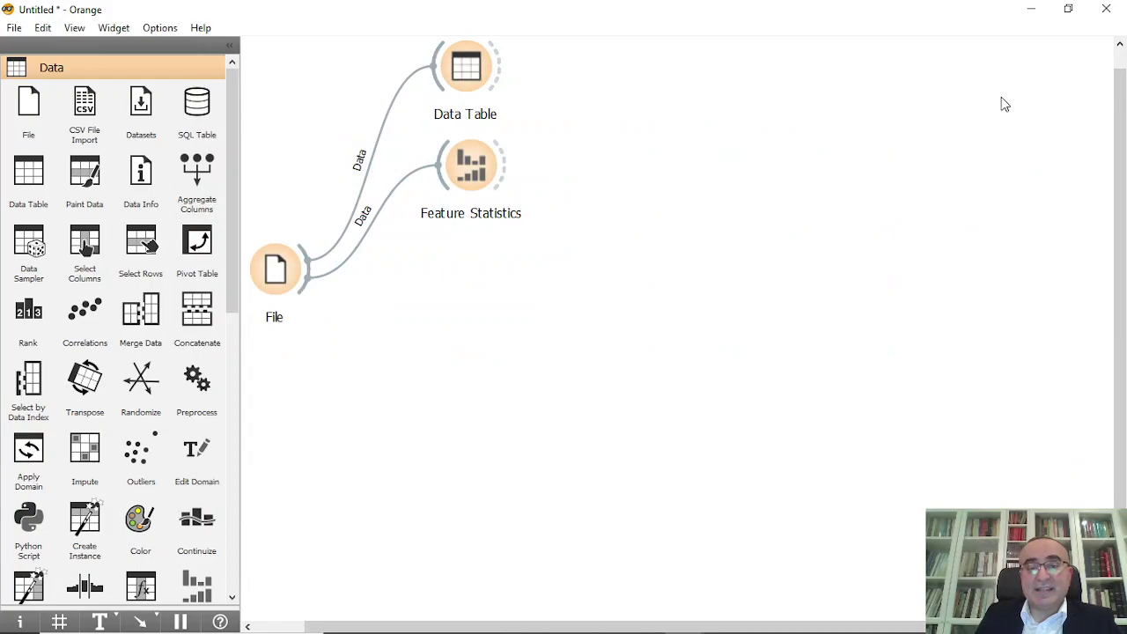
Step: Add a Box Plot widget connected to File's output
left_click_drag(301, 295, 470, 263)
type("box")
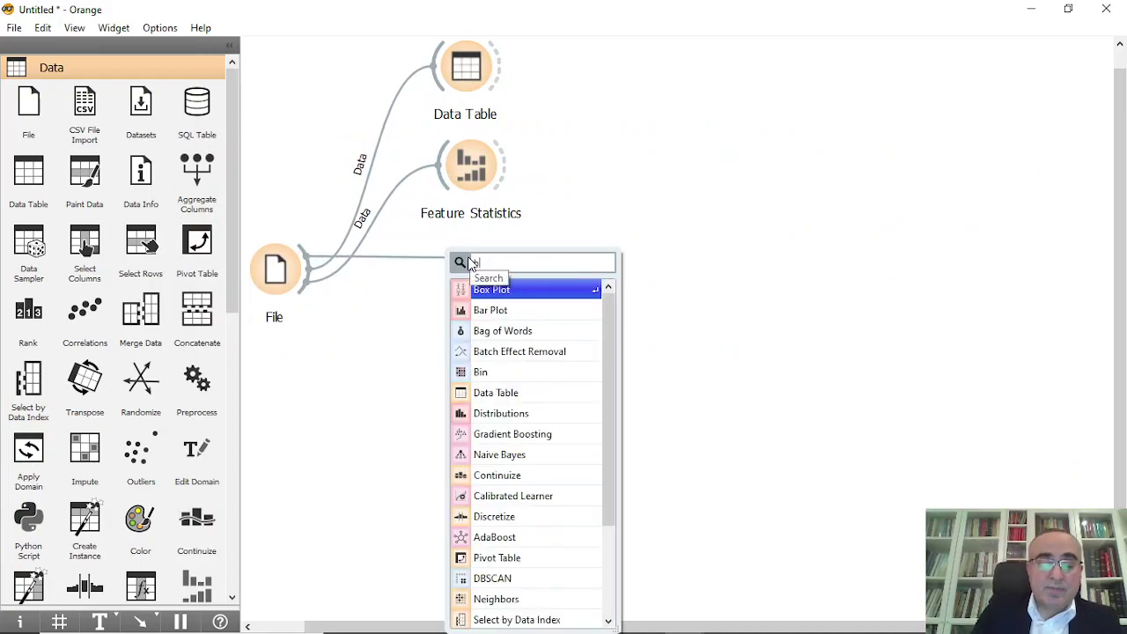
left_click(520, 289)
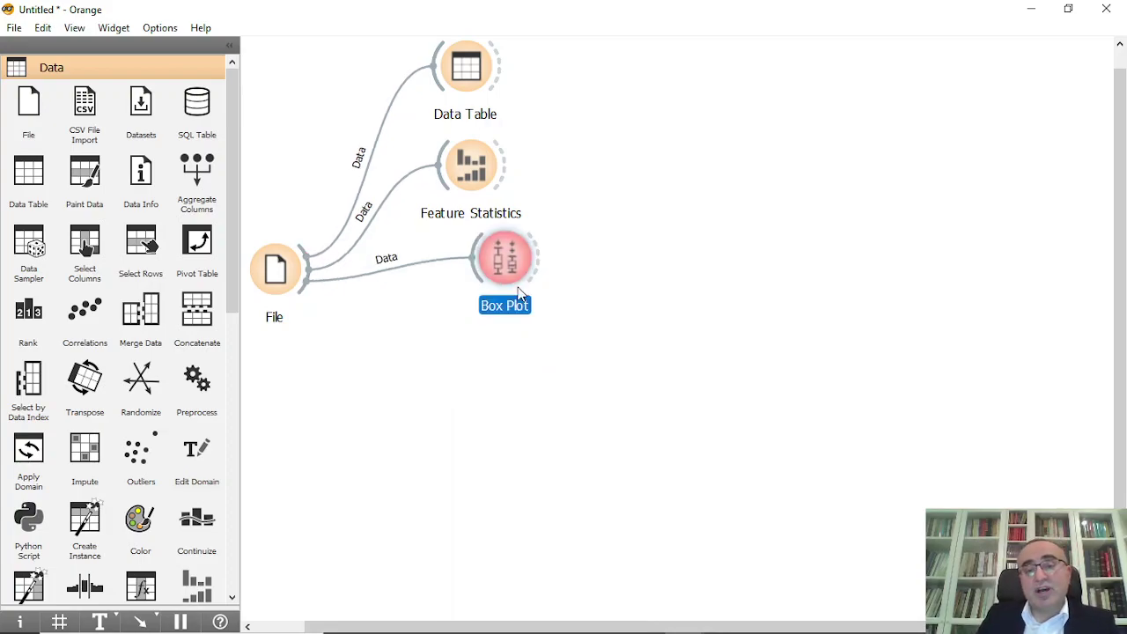
double_click(476, 280)
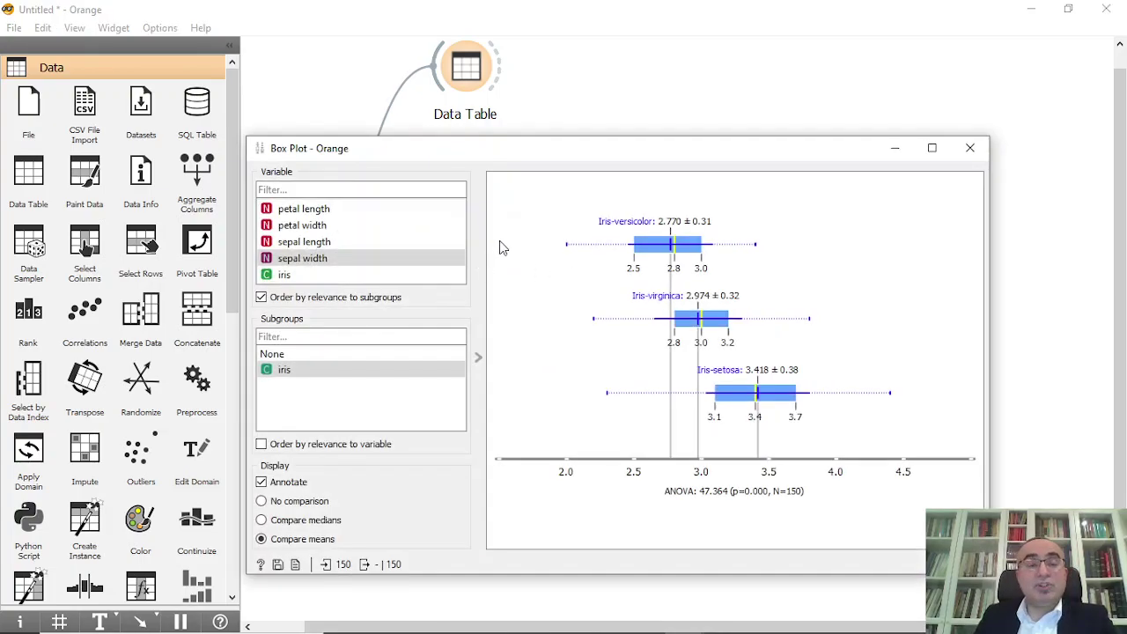
Step: Compare petal length, petal width, sepal length and sepal width across iris classes
left_click(306, 212)
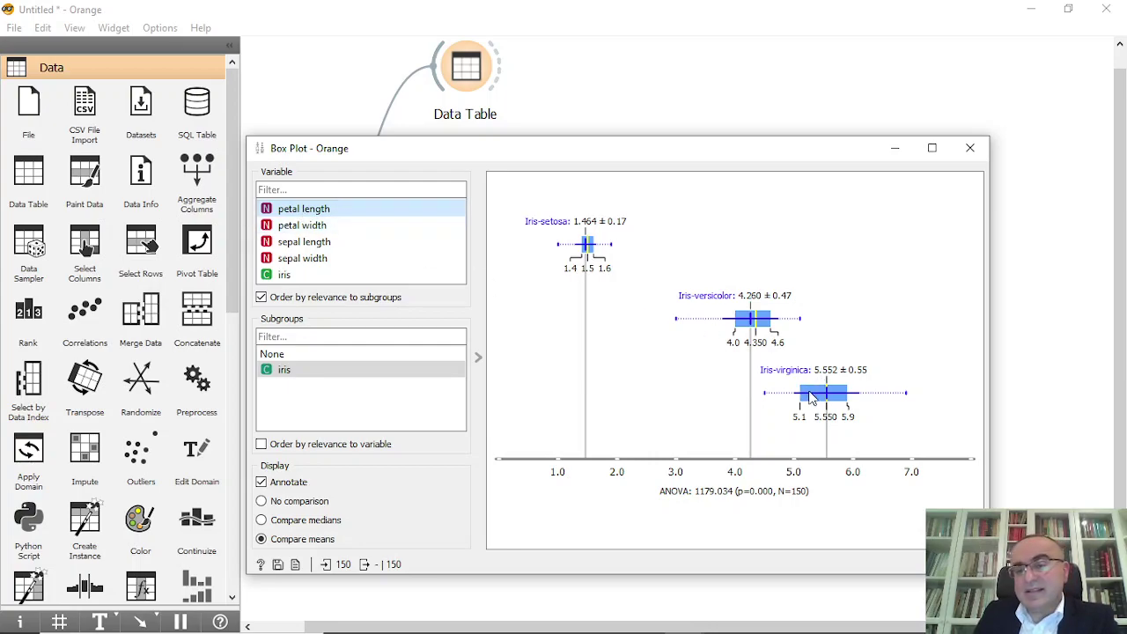
left_click(310, 233)
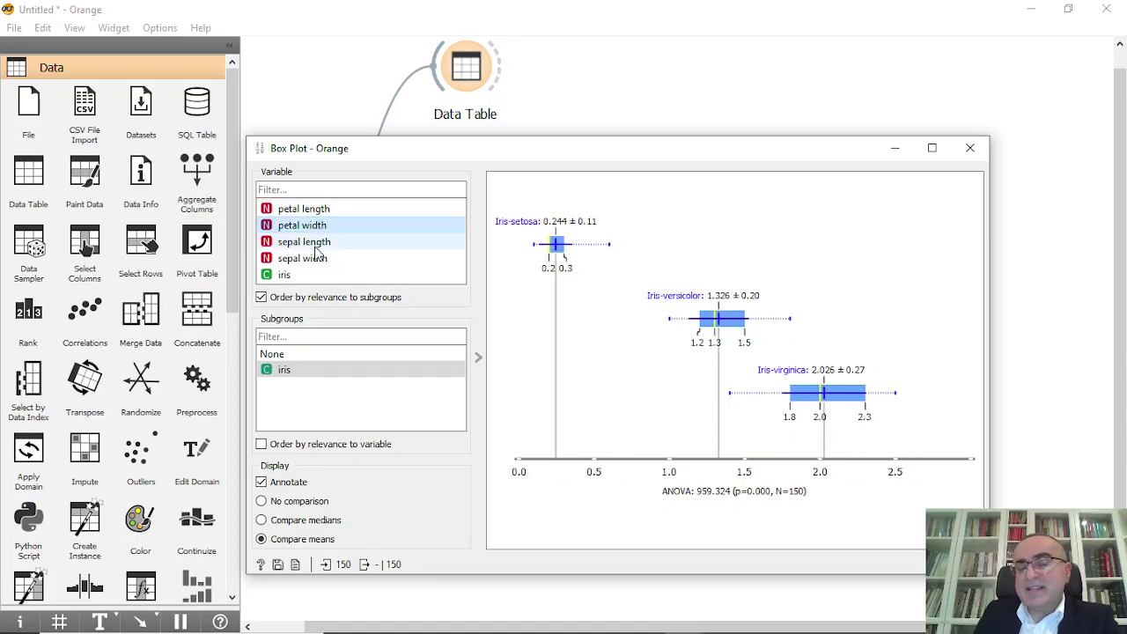
left_click(306, 242)
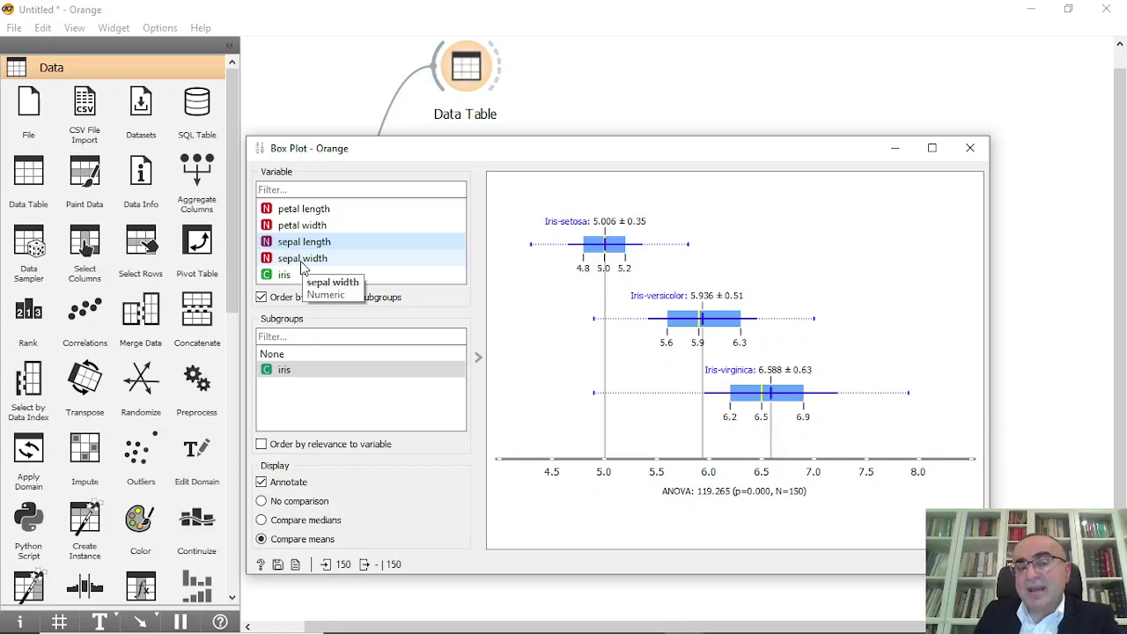
left_click(302, 265)
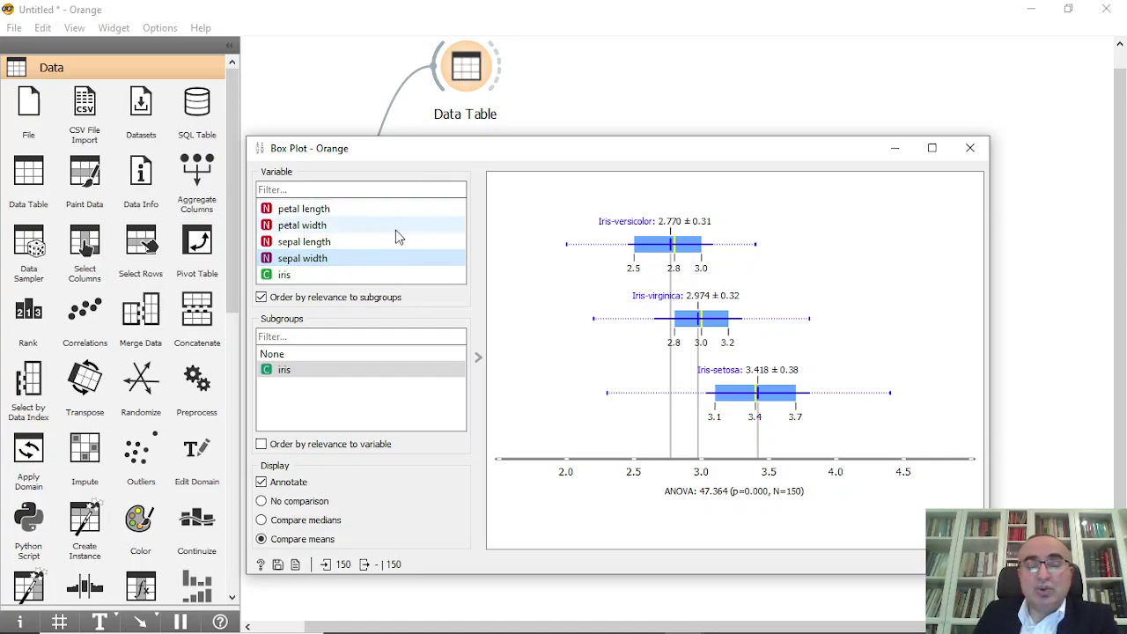
left_click(971, 148)
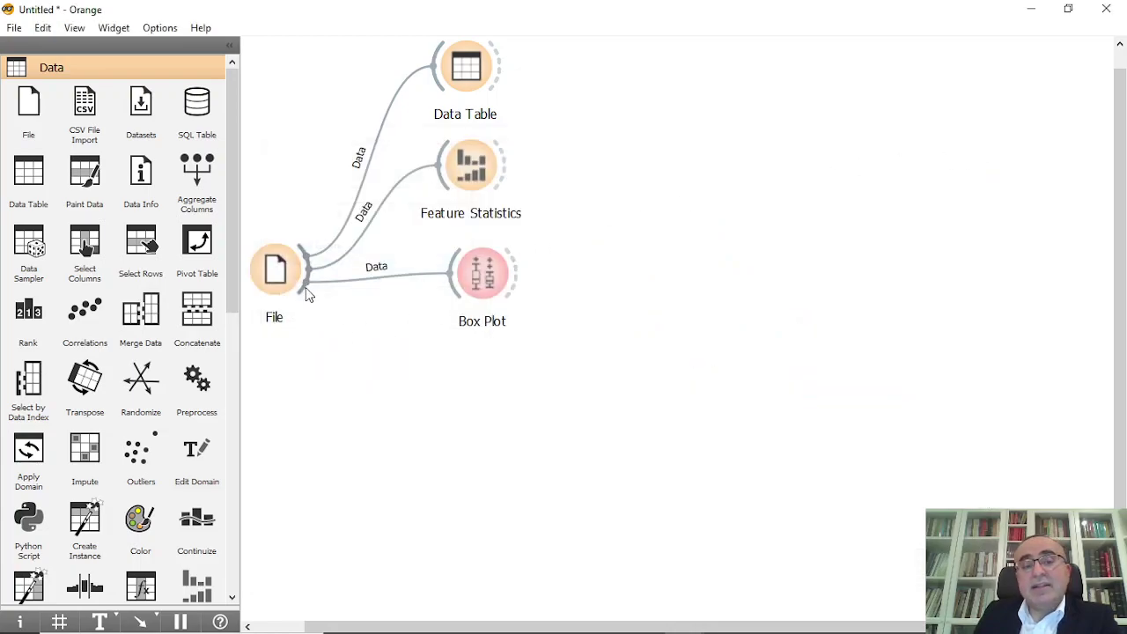
Step: Add a Distributions widget fed by File and reposition it on the canvas
left_click_drag(302, 291, 494, 396)
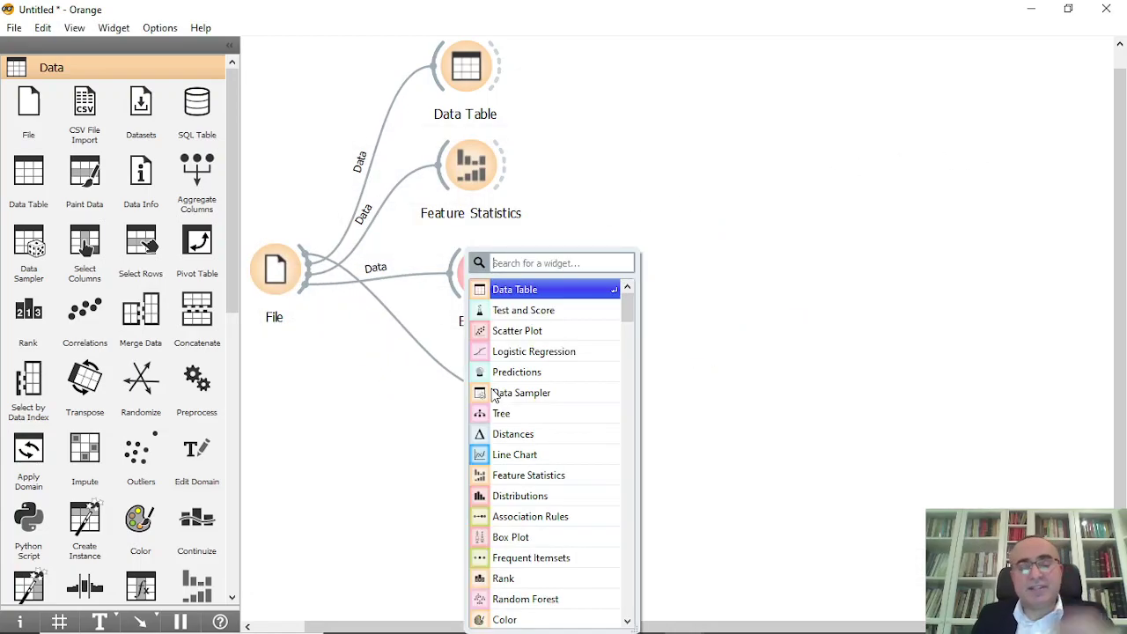
type("dis")
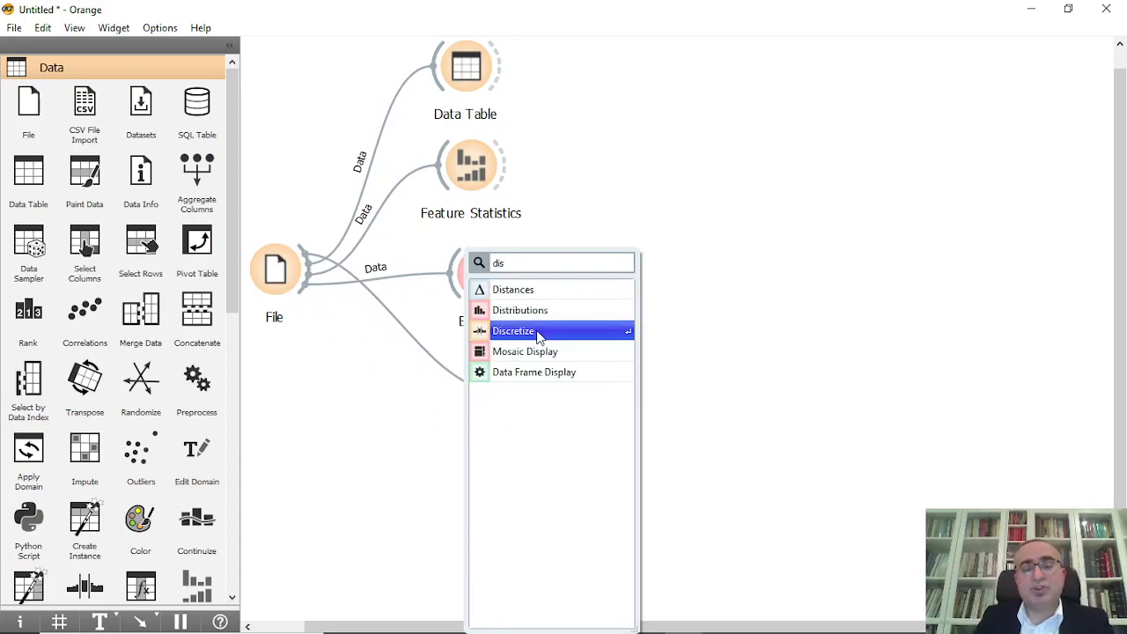
left_click(554, 317)
left_click_drag(522, 383, 496, 368)
Step: Browse each sepal and petal distribution by iris class, ending on petal length
double_click(496, 368)
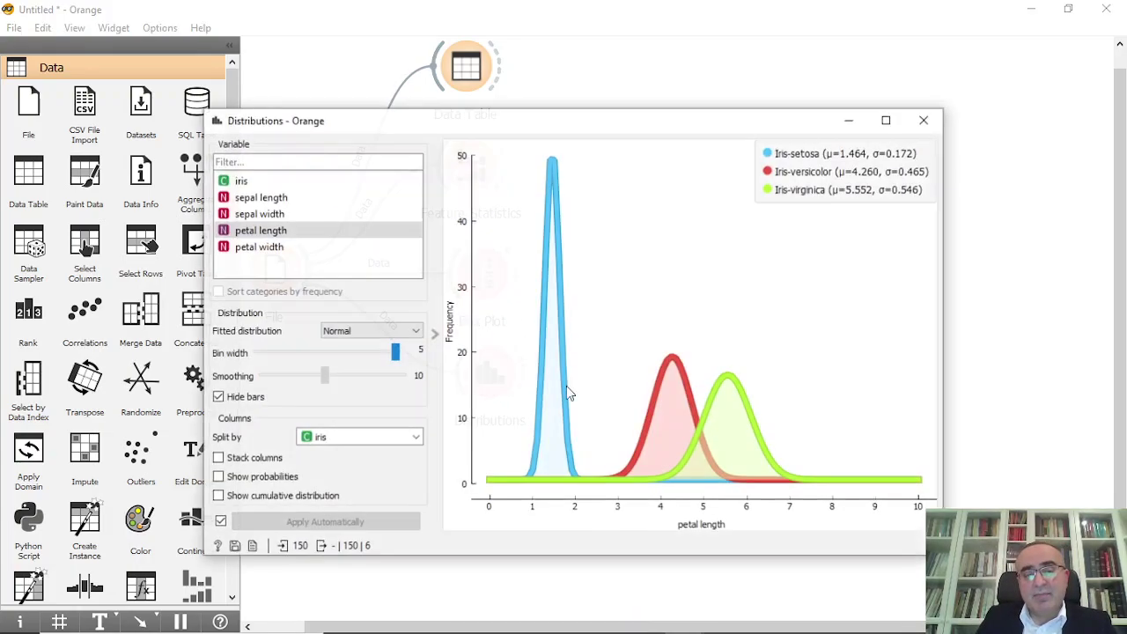
left_click(269, 199)
left_click(276, 219)
left_click(280, 230)
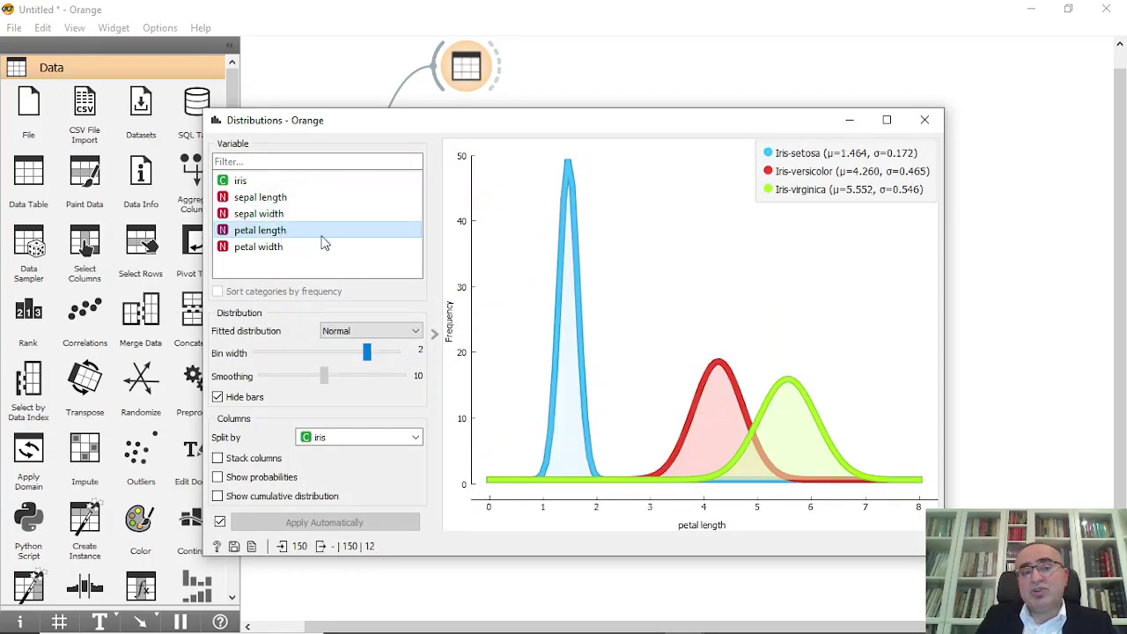
left_click(264, 214)
left_click(260, 199)
left_click(264, 214)
left_click(273, 231)
left_click(274, 248)
left_click(269, 230)
left_click(266, 214)
left_click(264, 201)
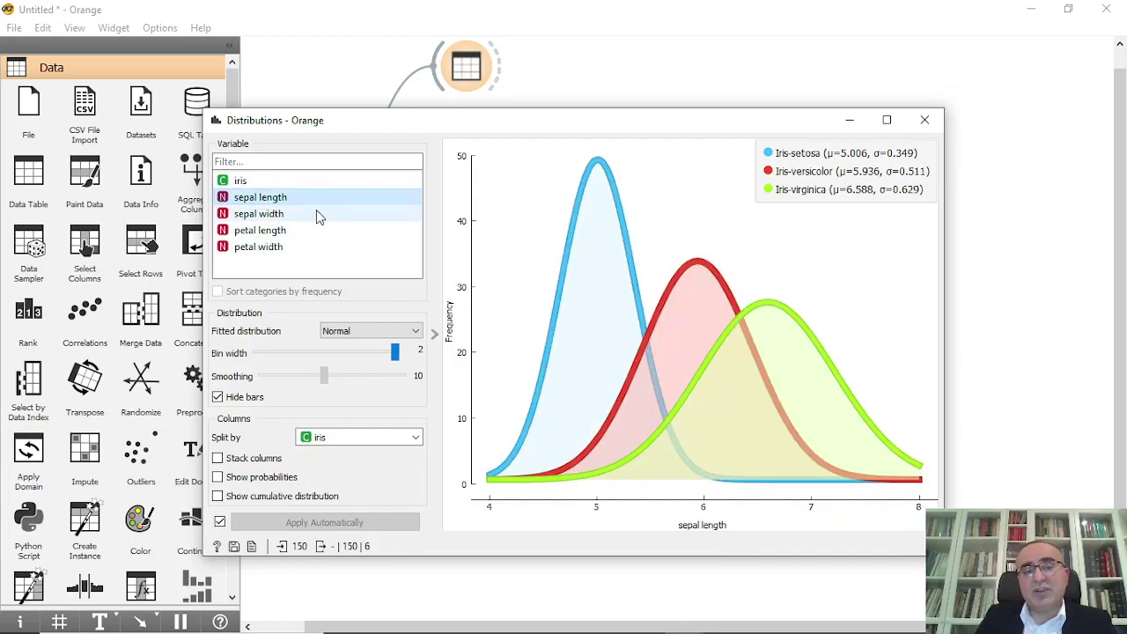
left_click(280, 230)
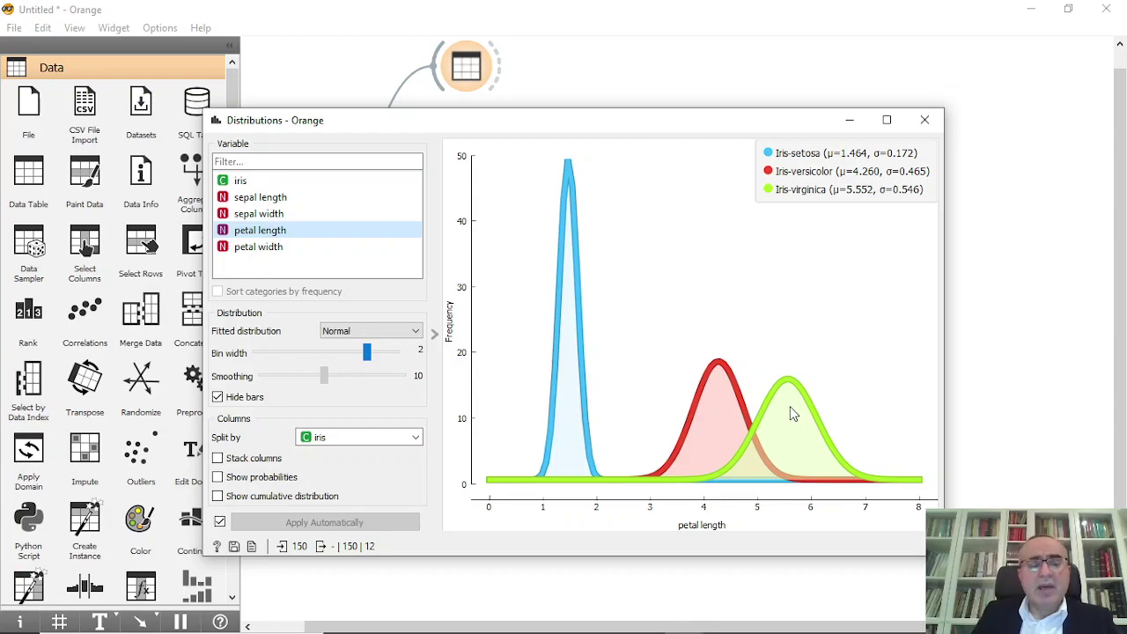
key("ctrl+w")
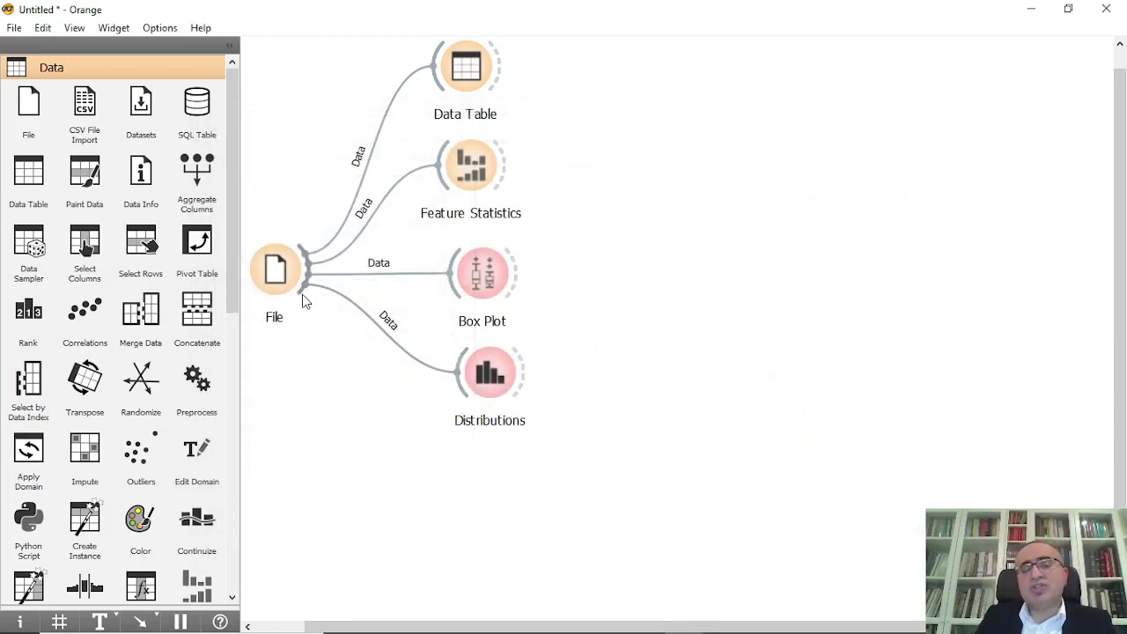
Step: Add a Rank widget fed by File, lined up below Distributions
left_click_drag(302, 292, 491, 499)
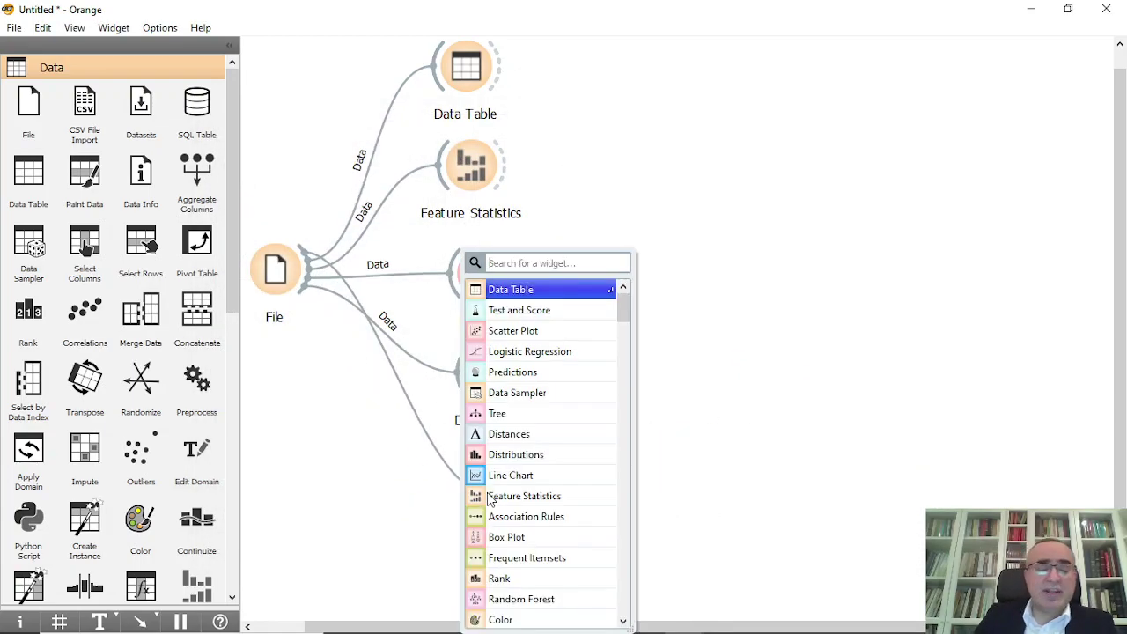
type("rank")
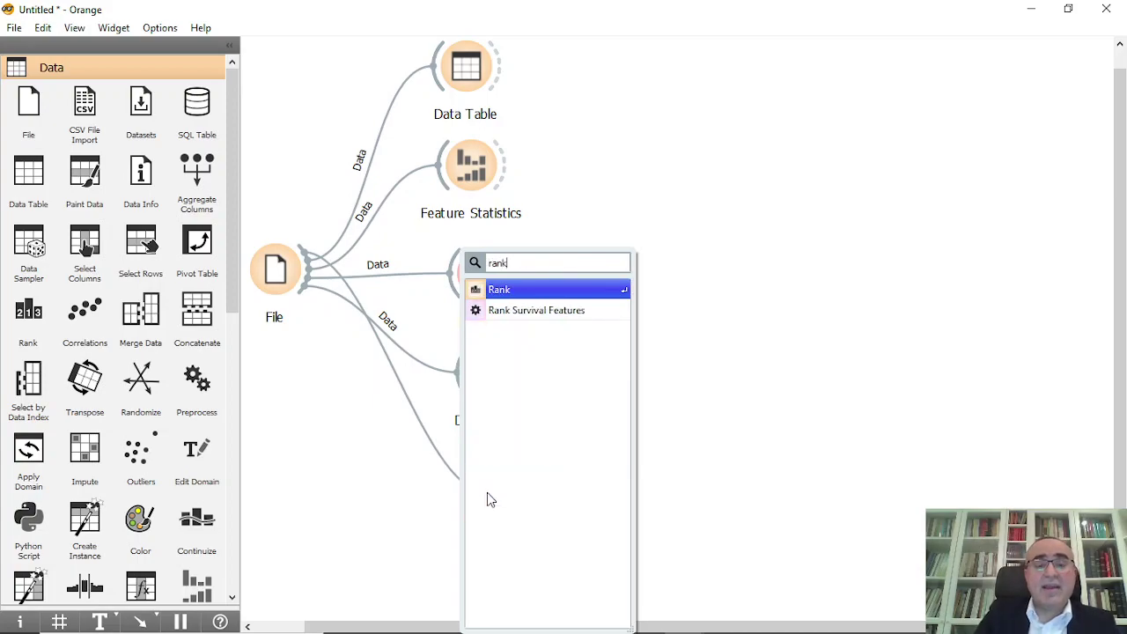
left_click(532, 292)
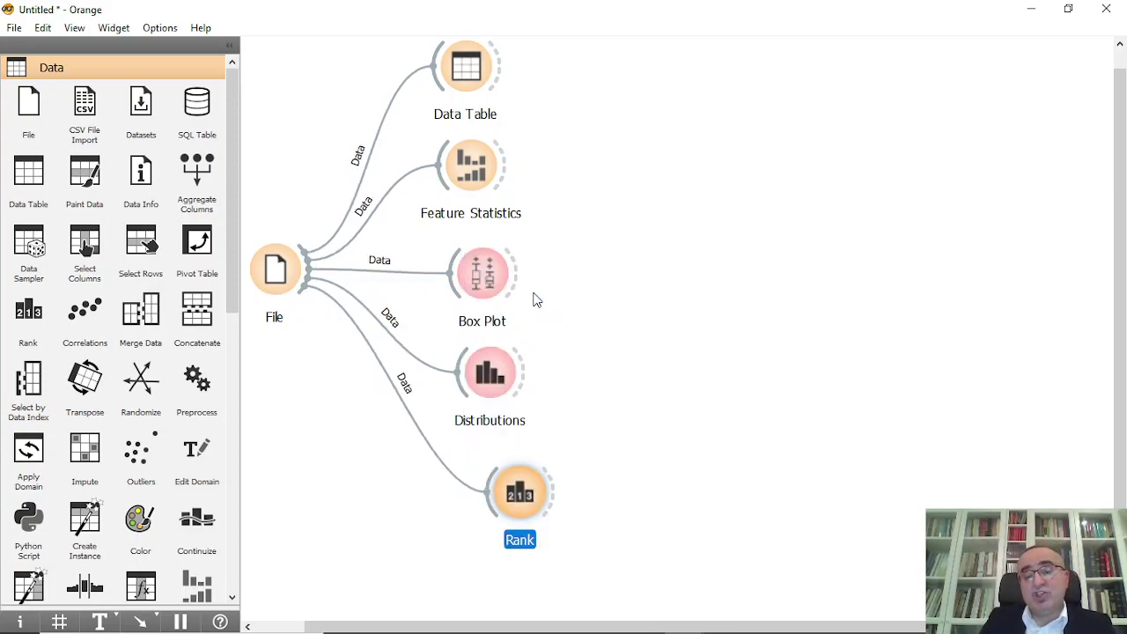
left_click_drag(518, 484, 489, 473)
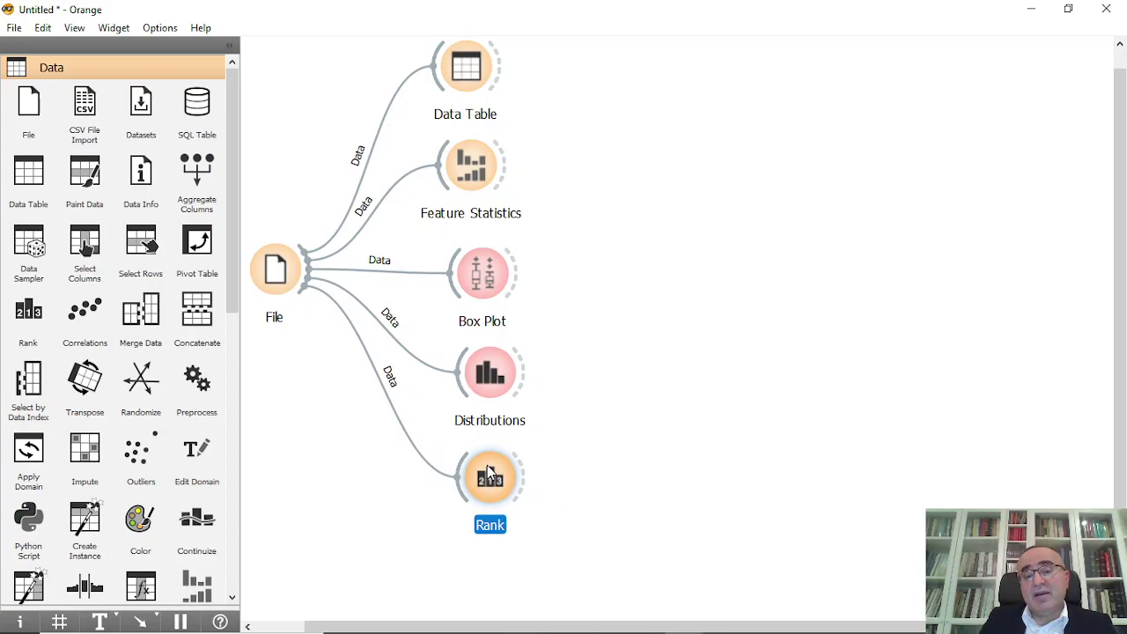
Step: Review the Rank scores for each iris feature, ending on top-ranked petal length
double_click(489, 476)
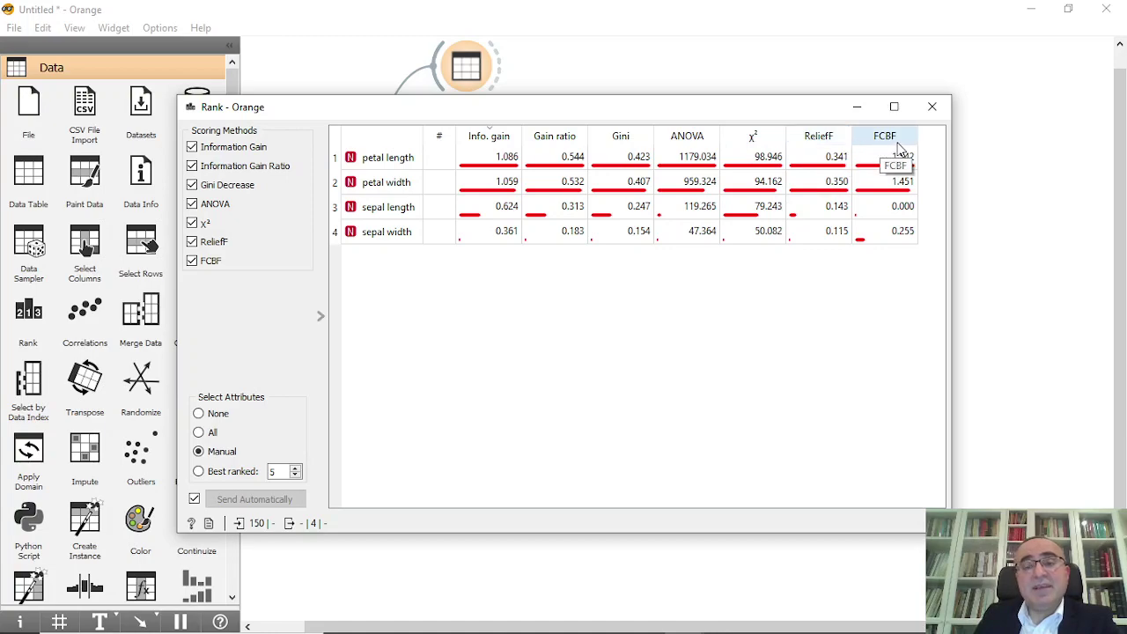
left_click(392, 170)
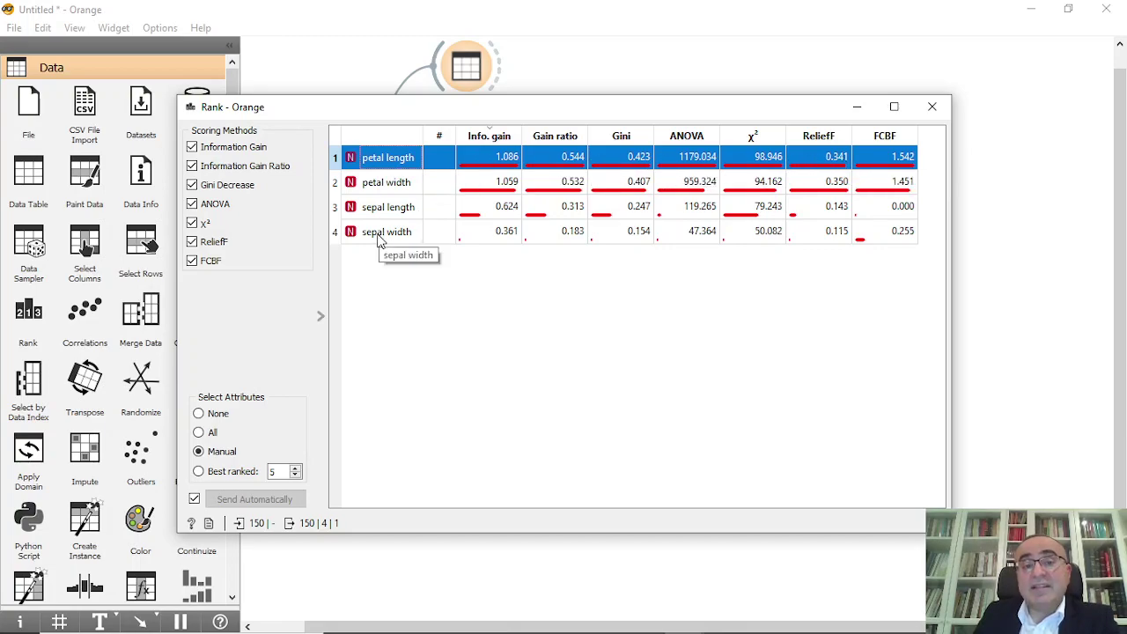
left_click(405, 236)
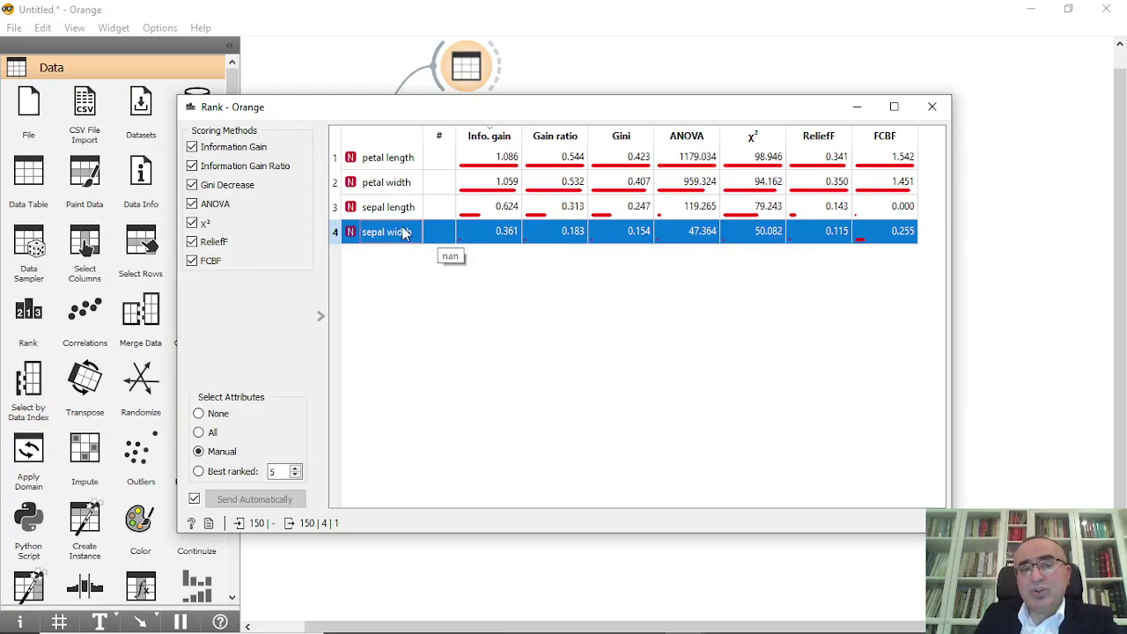
left_click(405, 163)
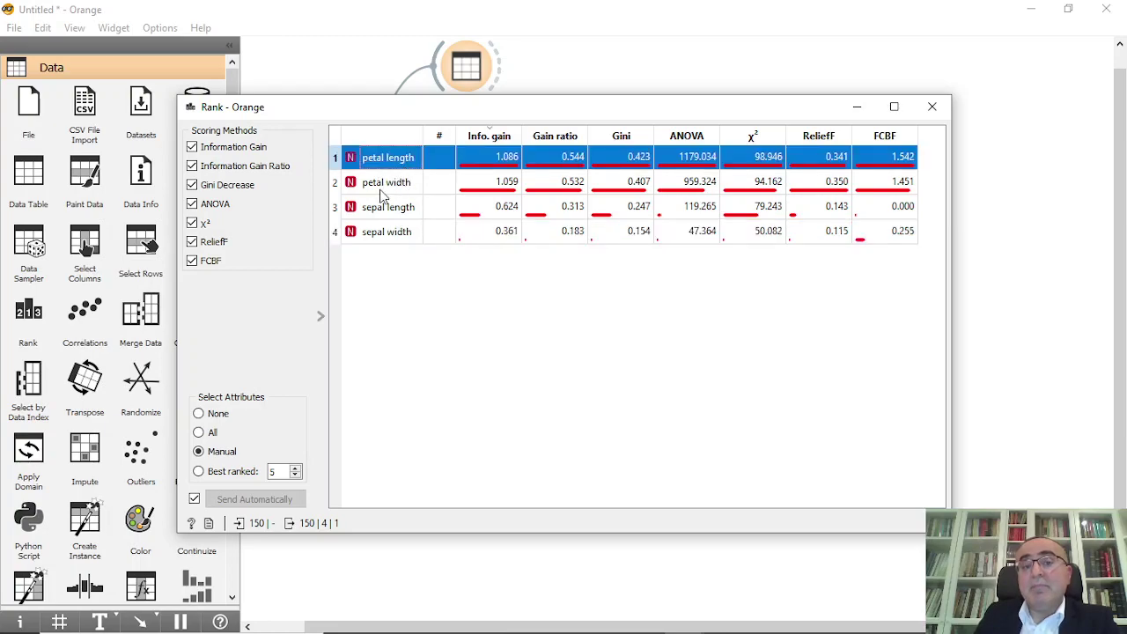
left_click(382, 190)
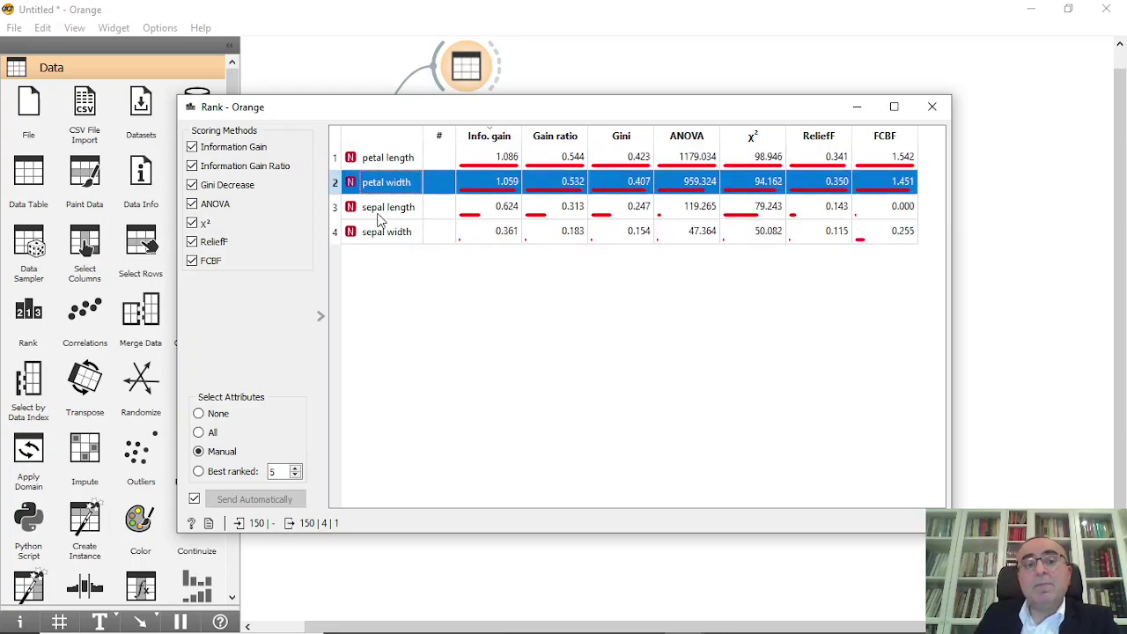
left_click(433, 217)
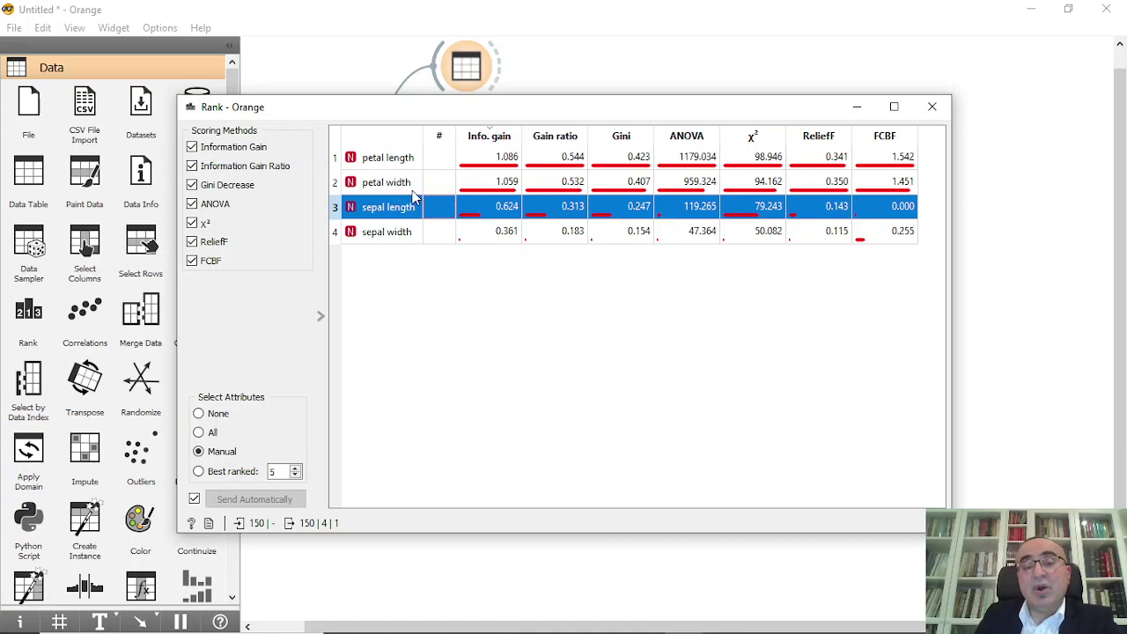
left_click(401, 182)
left_click(398, 163)
left_click(401, 183)
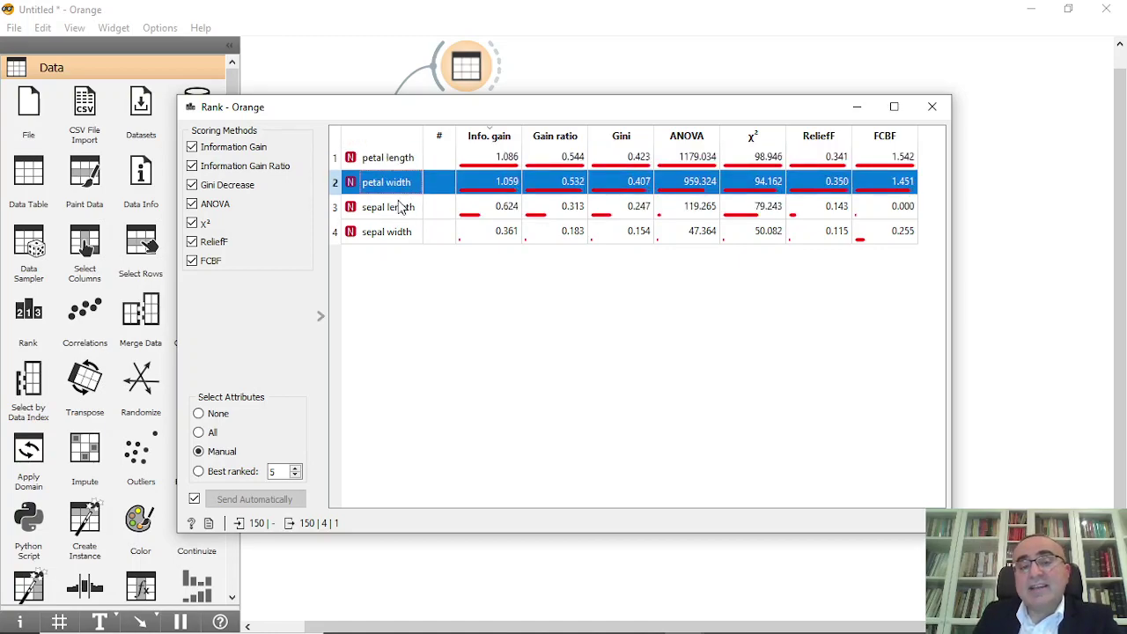
left_click(401, 207)
left_click(403, 231)
left_click(399, 215)
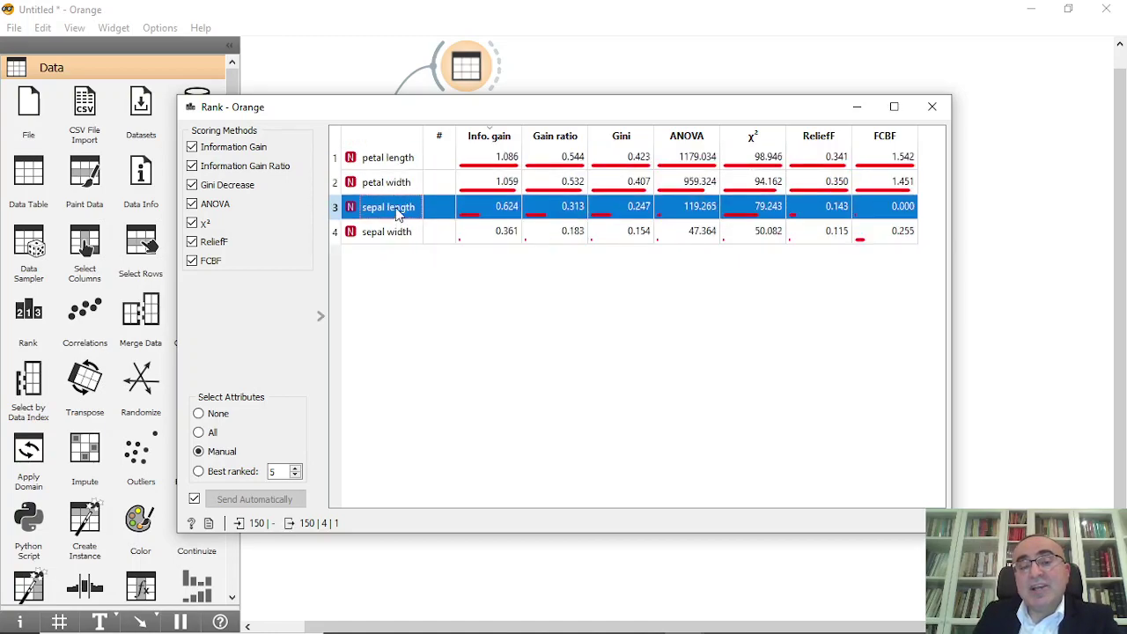
left_click(395, 183)
left_click(388, 161)
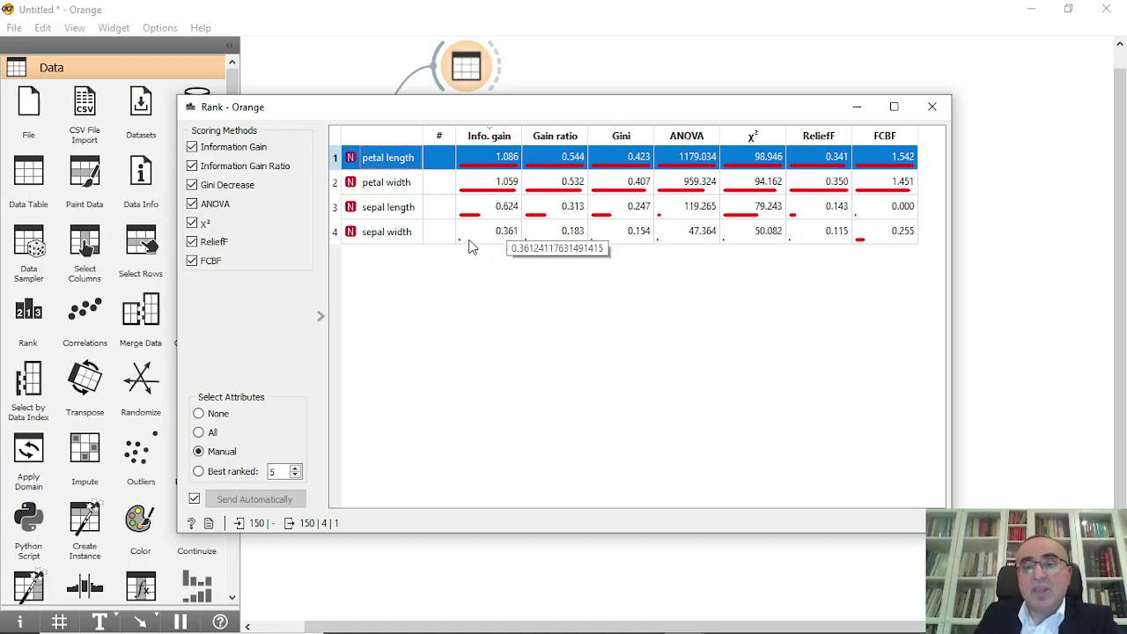
left_click(931, 109)
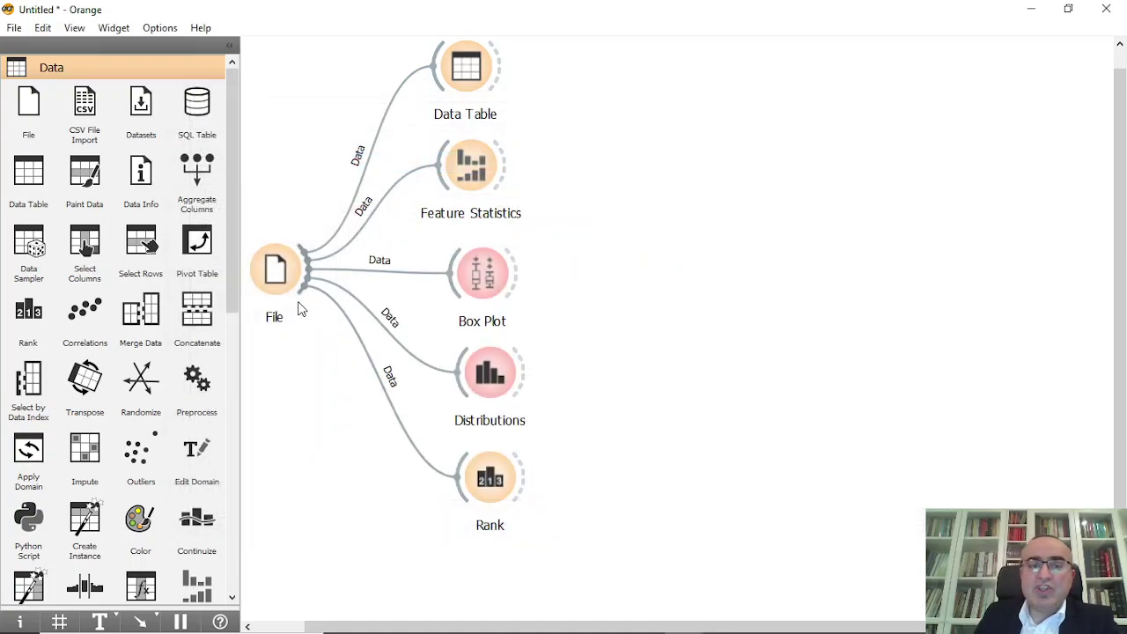
Step: Link a Correlations widget from File, place it below Rank, and open it
left_click_drag(300, 295, 482, 571)
type("rank")
key("BackSpace")
key("BackSpace")
key("BackSpace")
key("BackSpace")
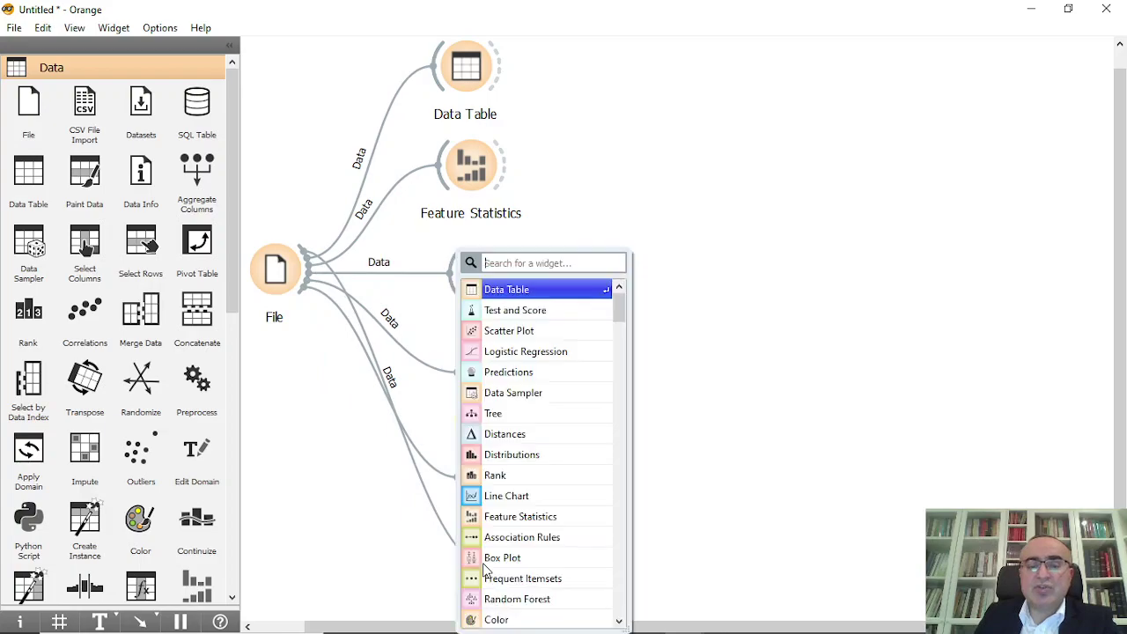
type("co")
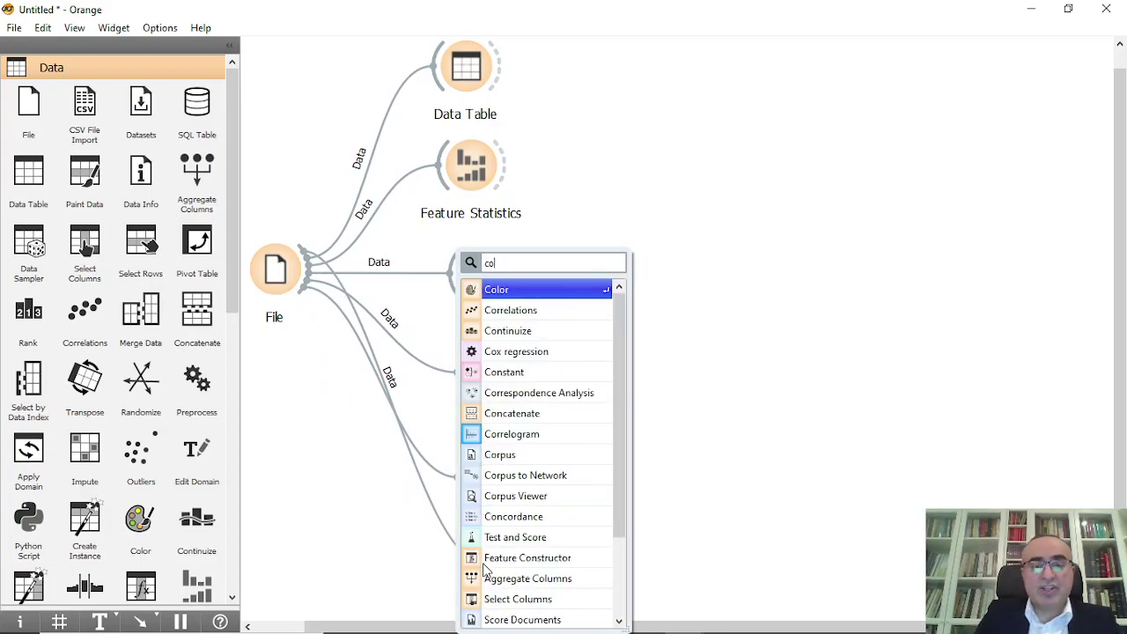
left_click(533, 312)
left_click_drag(521, 566, 507, 576)
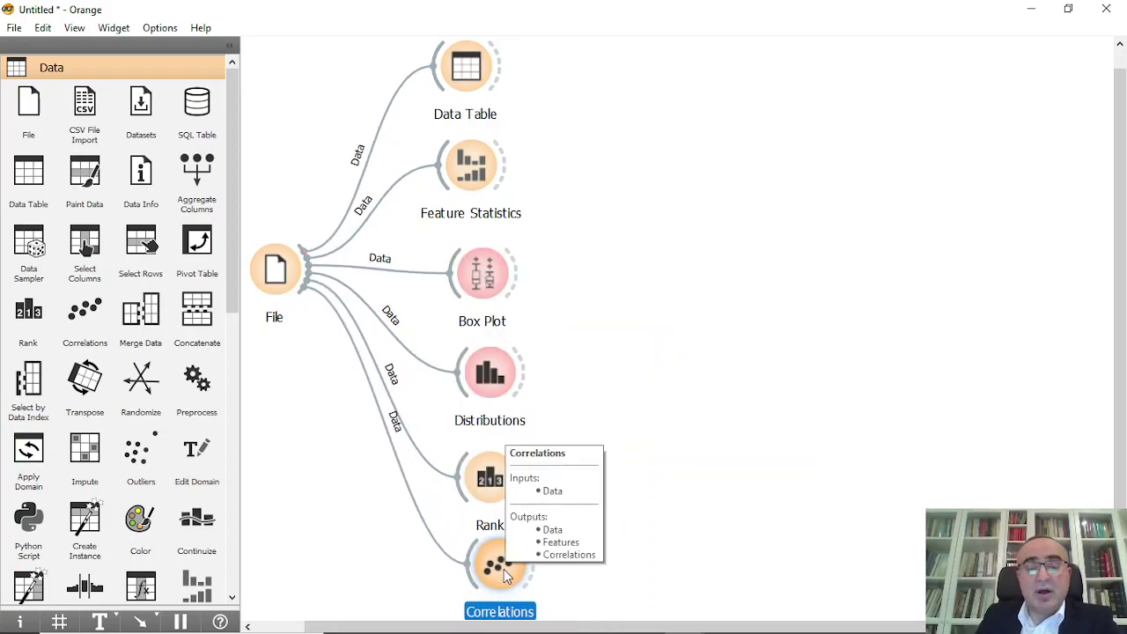
double_click(504, 569)
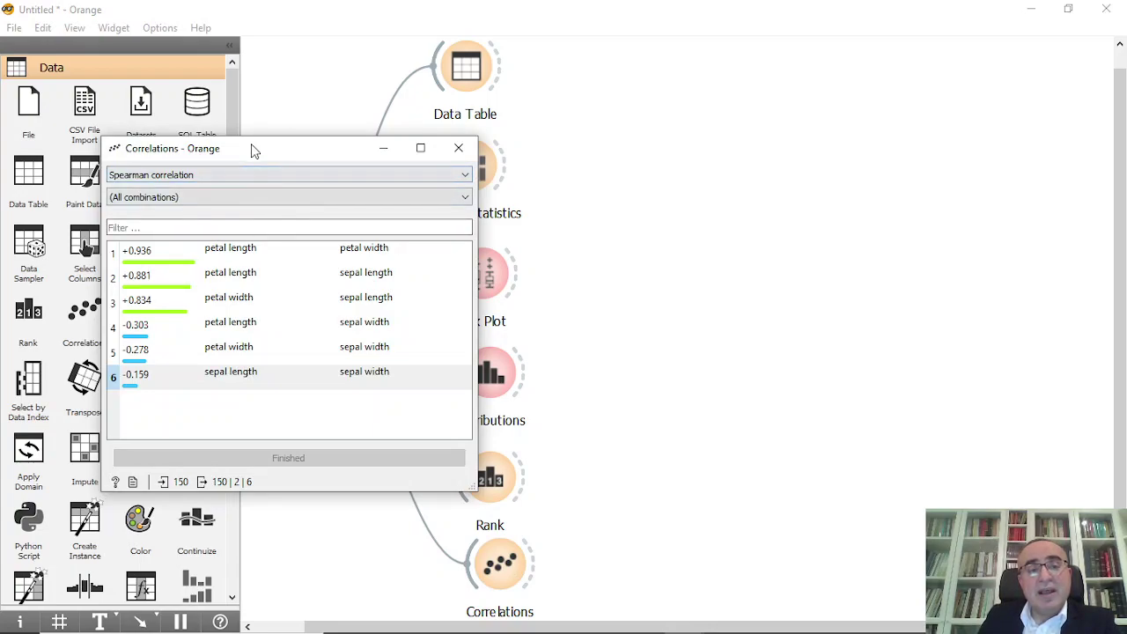
Step: Inspect correlation pairs from petal length–petal width (+0.936) to sepal length–sepal width (-0.159)
left_click_drag(254, 152, 243, 134)
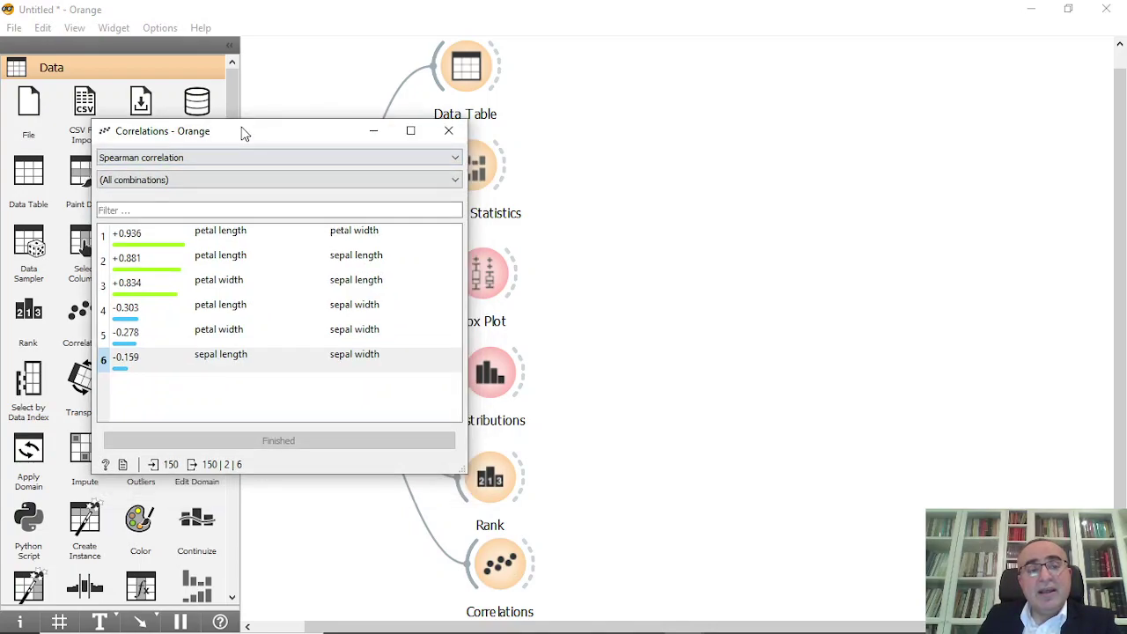
left_click(153, 243)
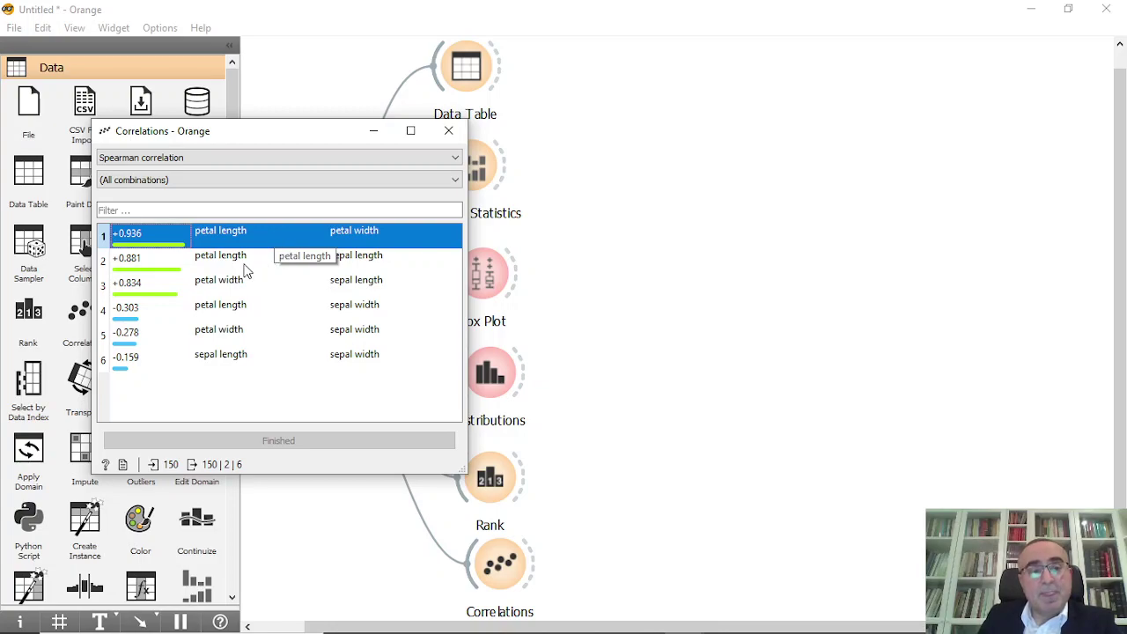
left_click(368, 264)
left_click(143, 243)
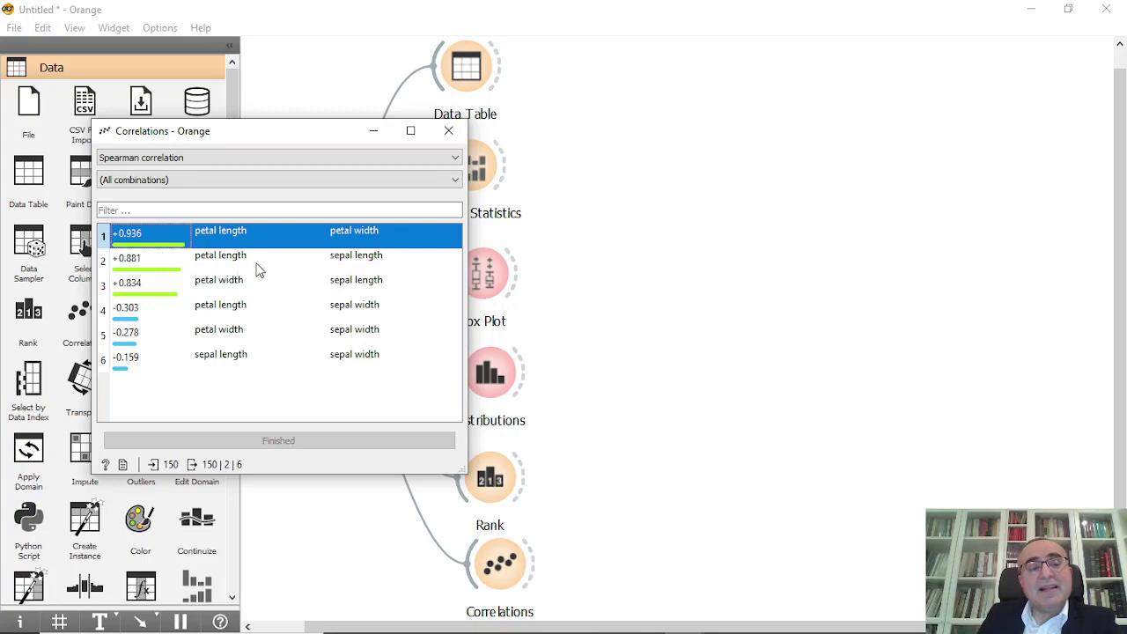
left_click(343, 262)
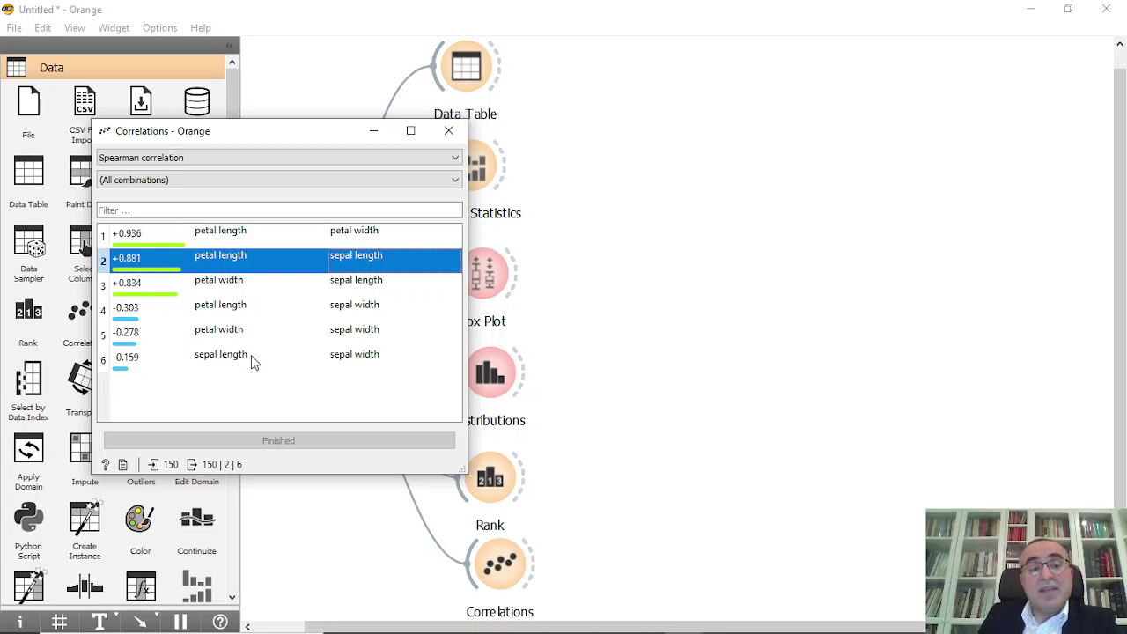
left_click(238, 242)
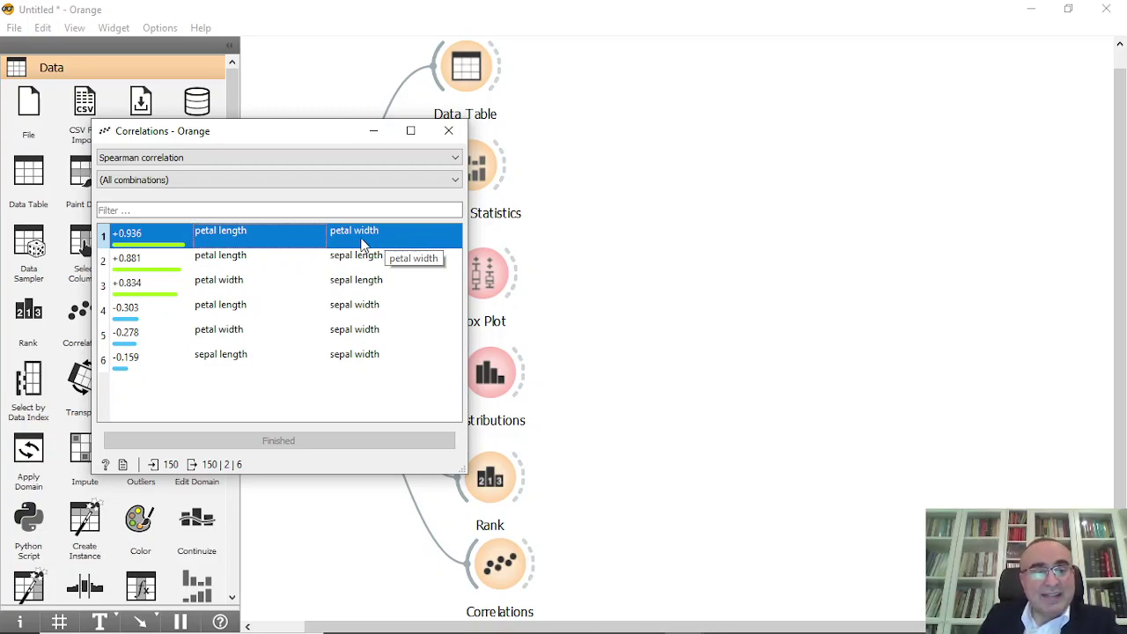
left_click(236, 356)
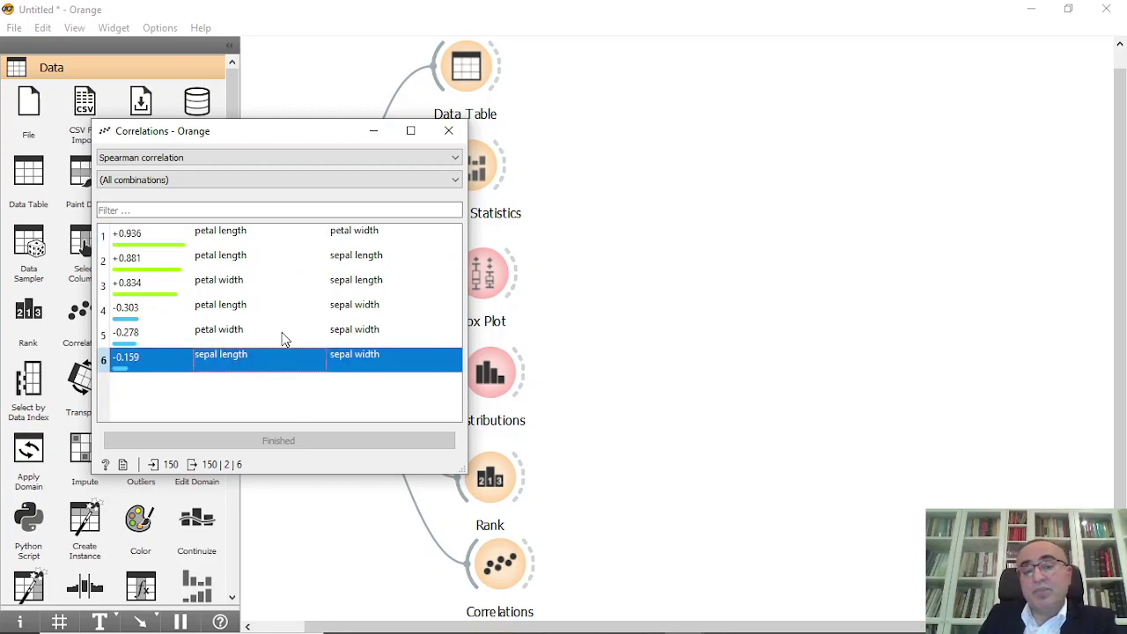
left_click(448, 130)
Step: Add a Scatter Plot from Correlations with Data and Features links, opened on the right
left_click_drag(538, 565, 736, 564)
type("sca")
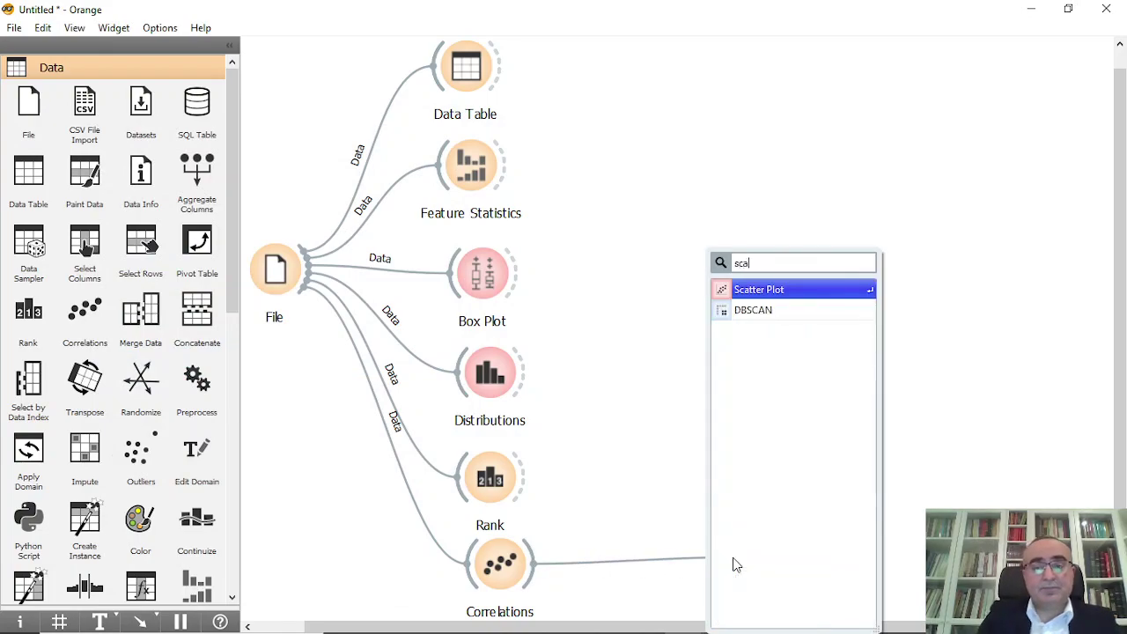
left_click(761, 292)
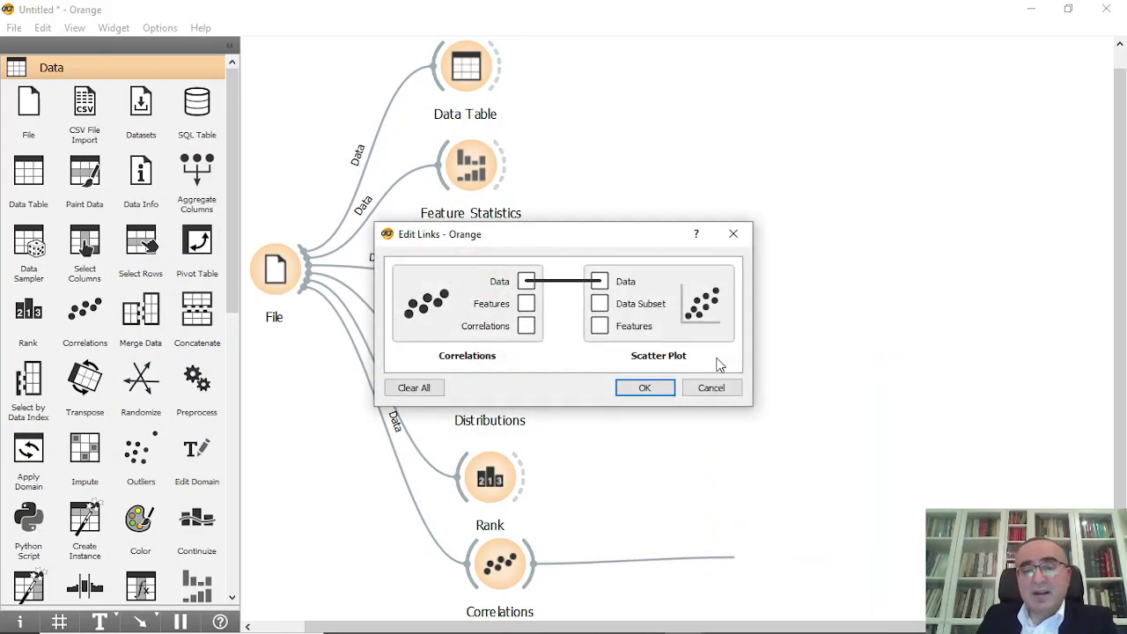
left_click_drag(531, 306, 602, 333)
left_click(645, 387)
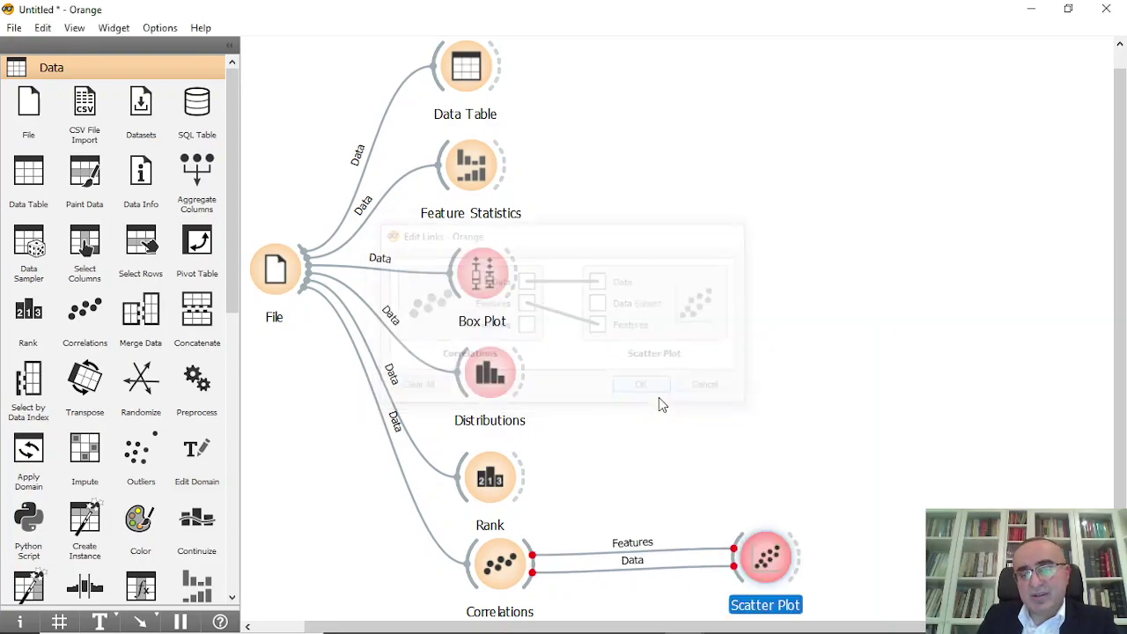
double_click(777, 562)
left_click_drag(618, 42, 887, 56)
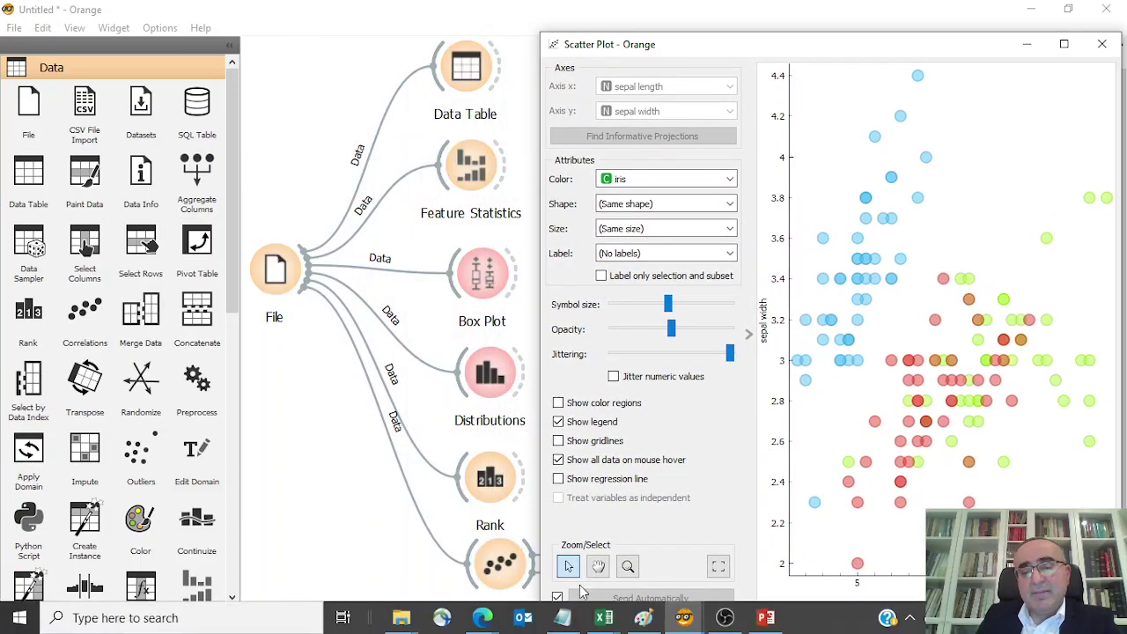
Step: Place Correlations beside the Scatter Plot and plot petal length against petal width
double_click(499, 564)
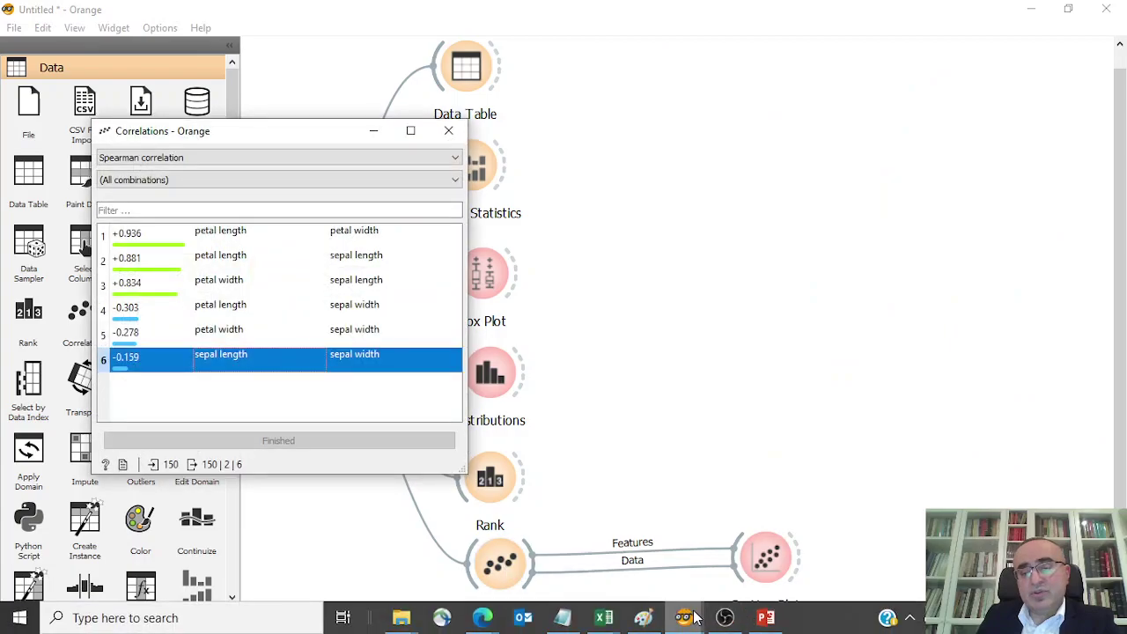
left_click(685, 617)
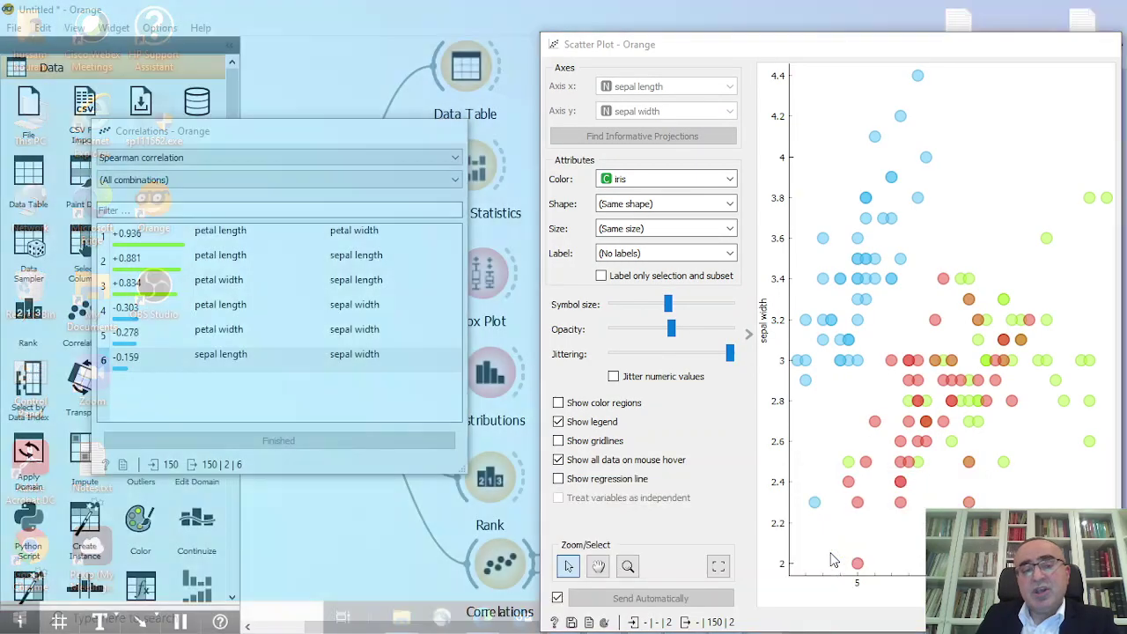
left_click(803, 546)
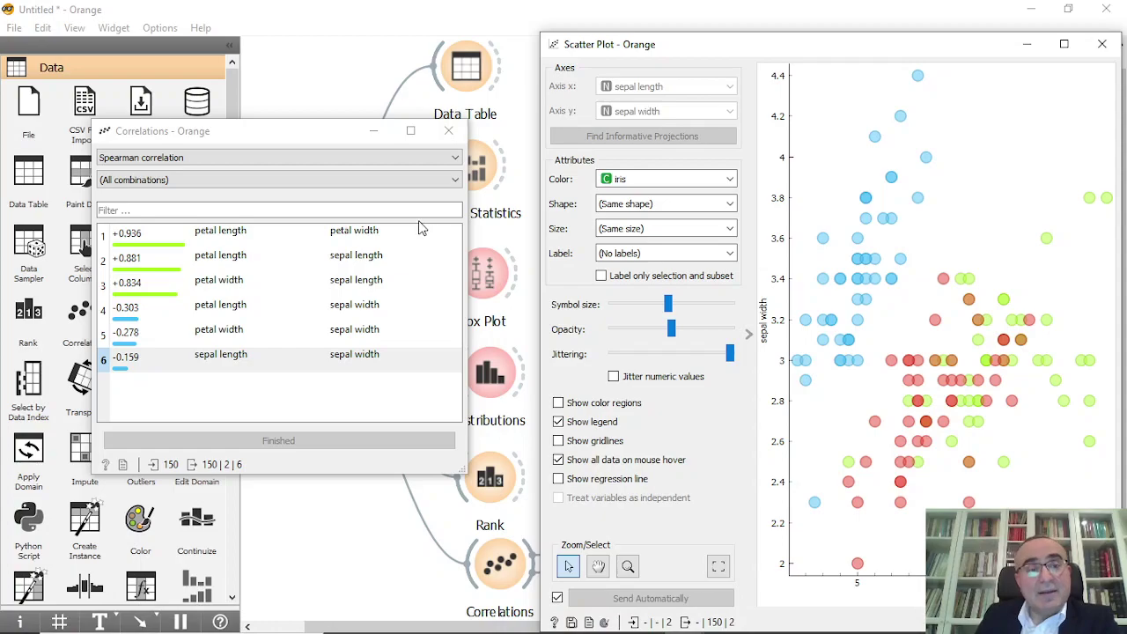
left_click(334, 213)
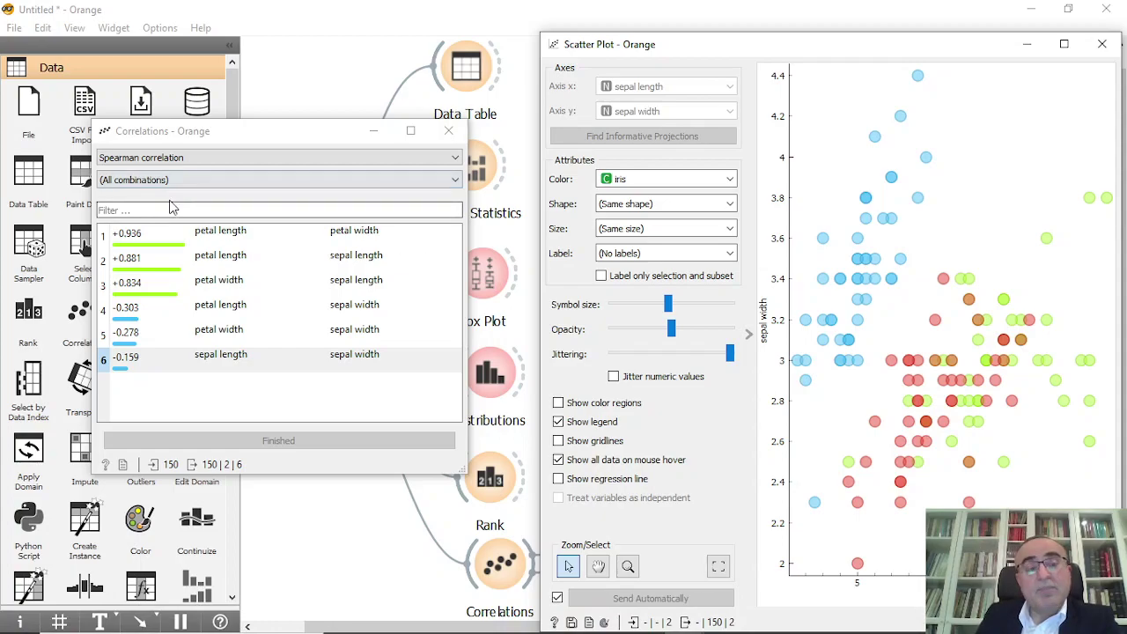
left_click(227, 236)
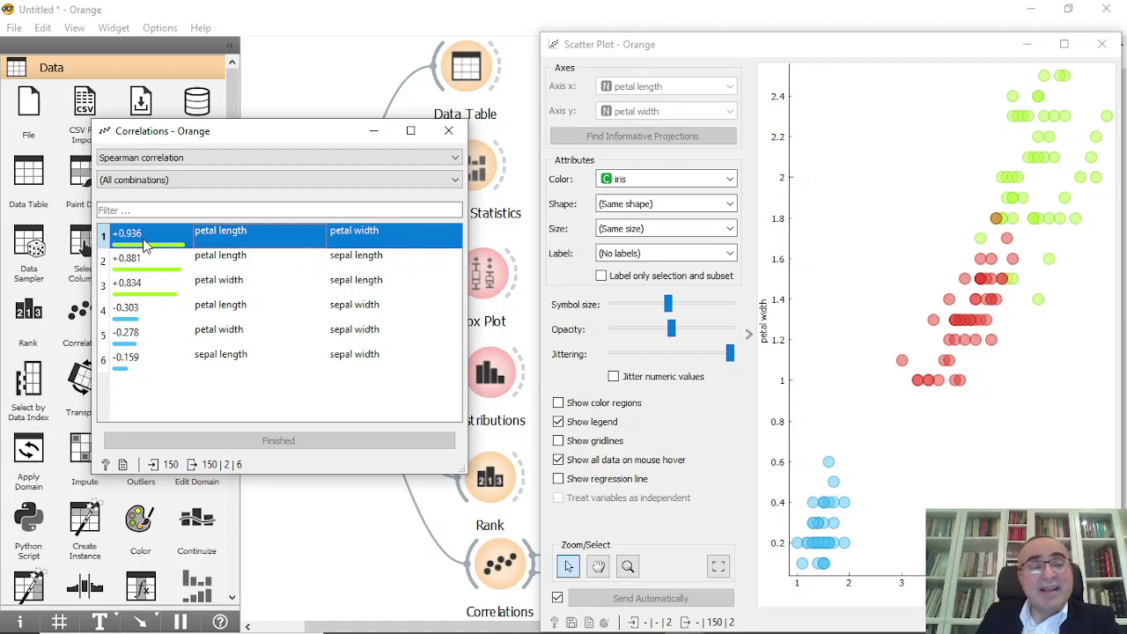
left_click_drag(884, 44, 835, 45)
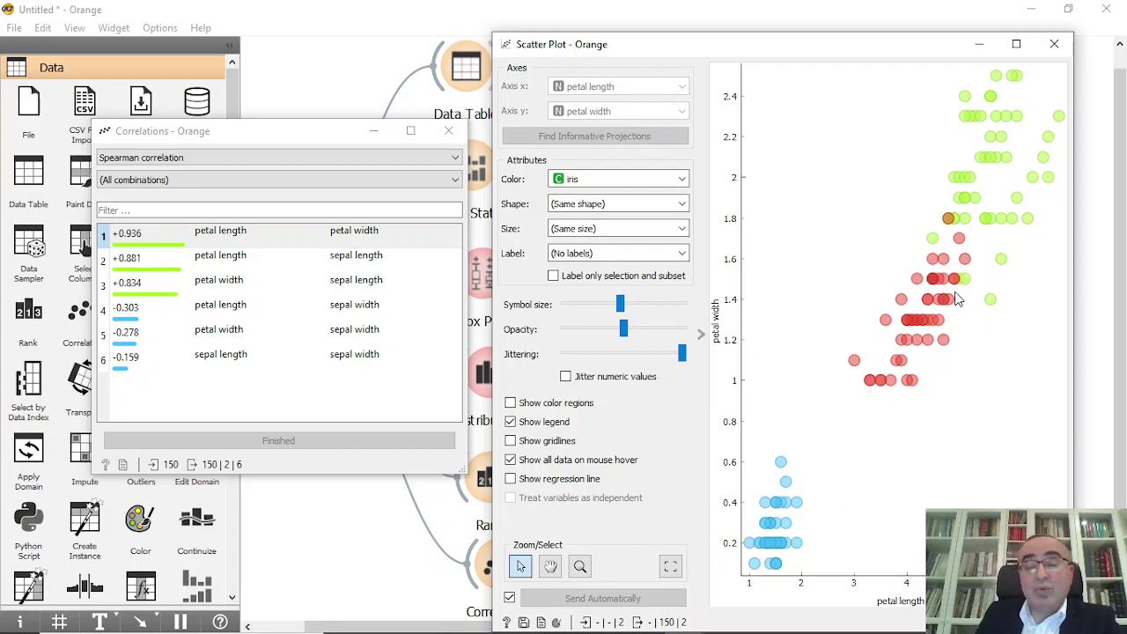
Step: Switch the scatter plot between petal length vs sepal length, petal width, and sepal length vs sepal width
left_click(234, 255)
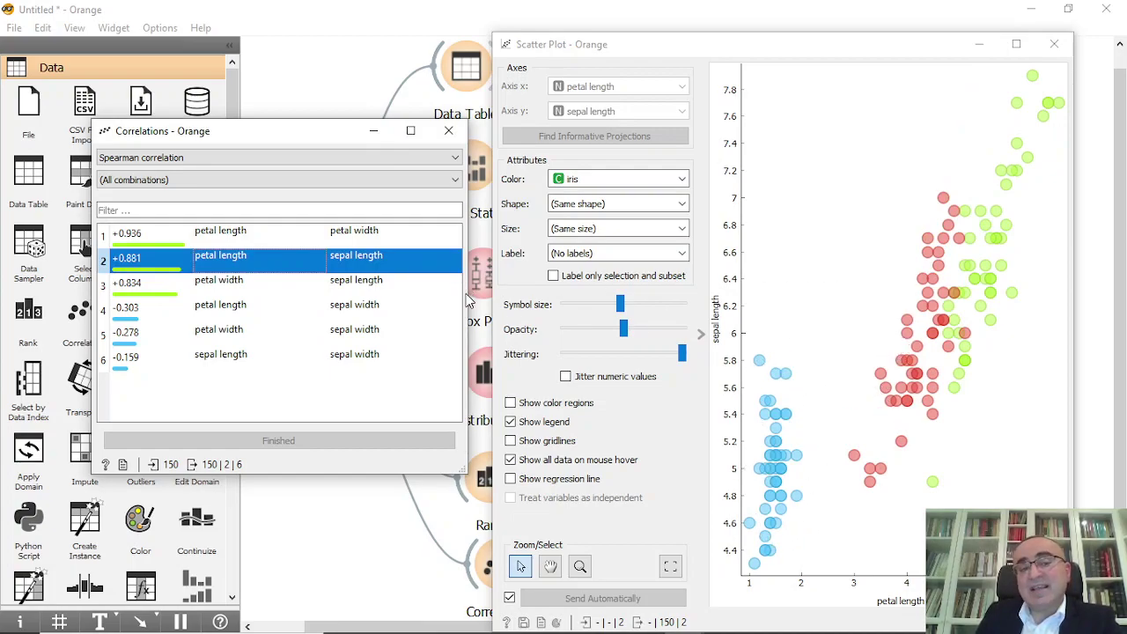
left_click(358, 243)
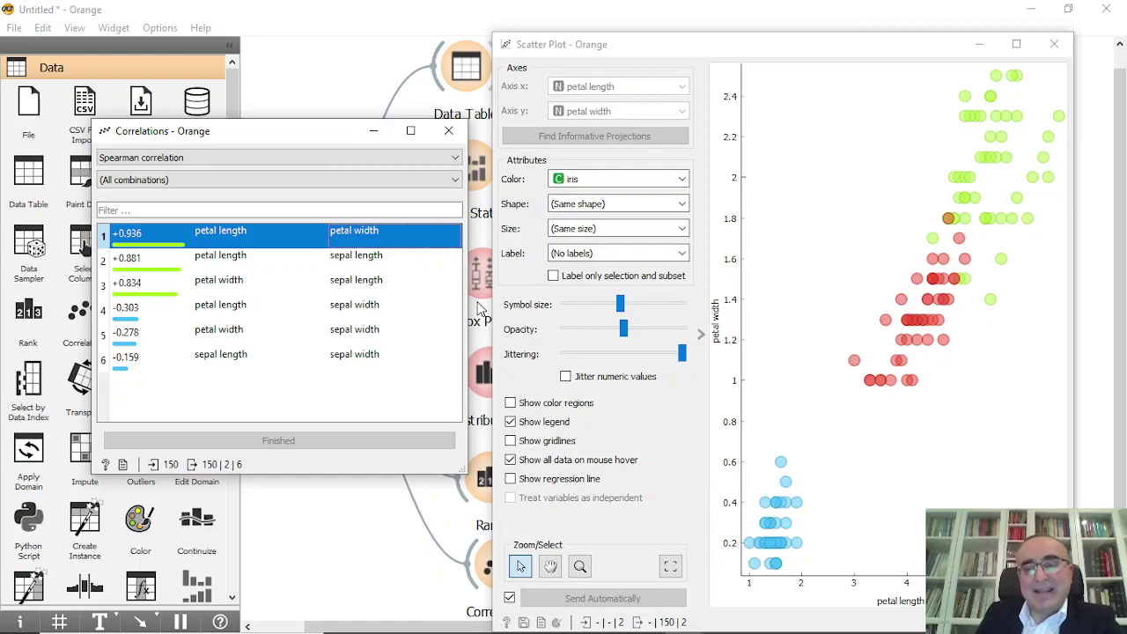
left_click(339, 257)
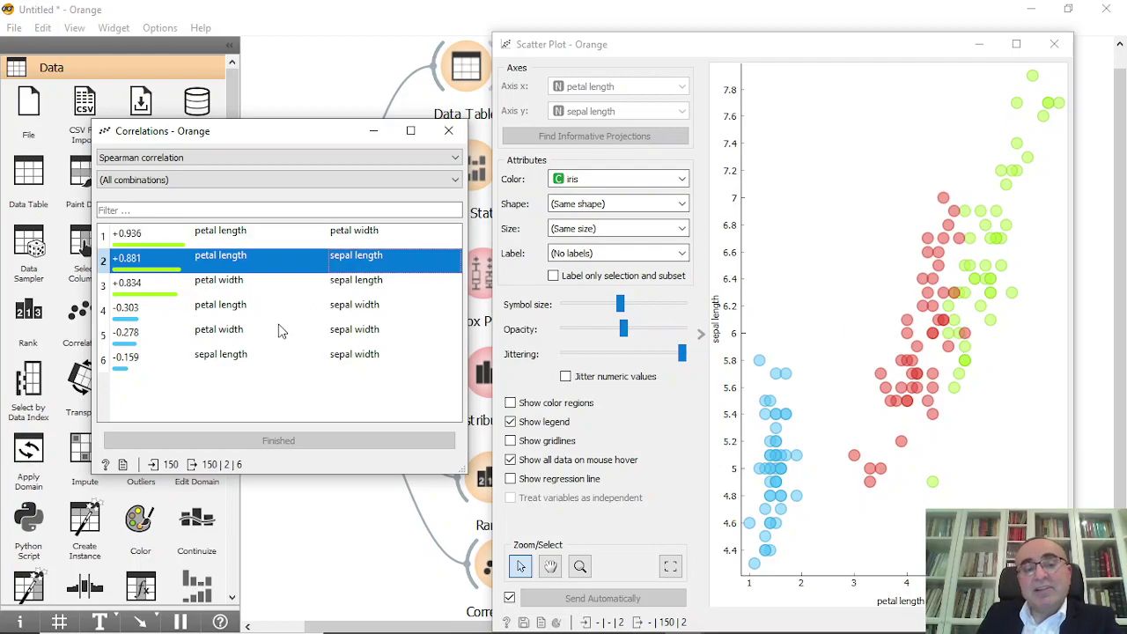
left_click(292, 358)
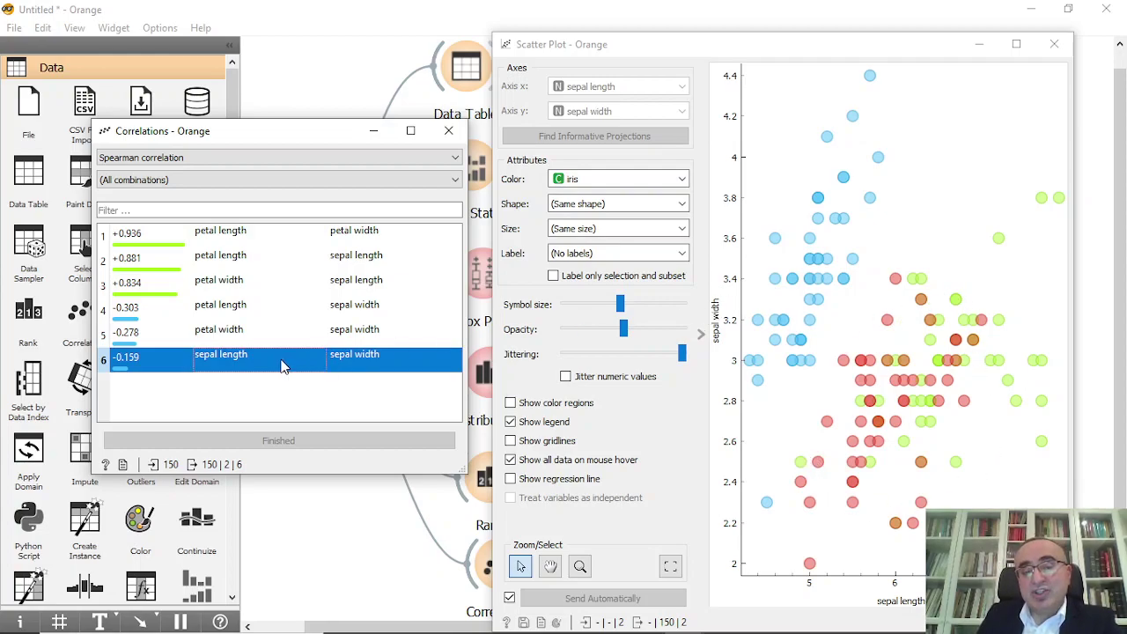
left_click(250, 231)
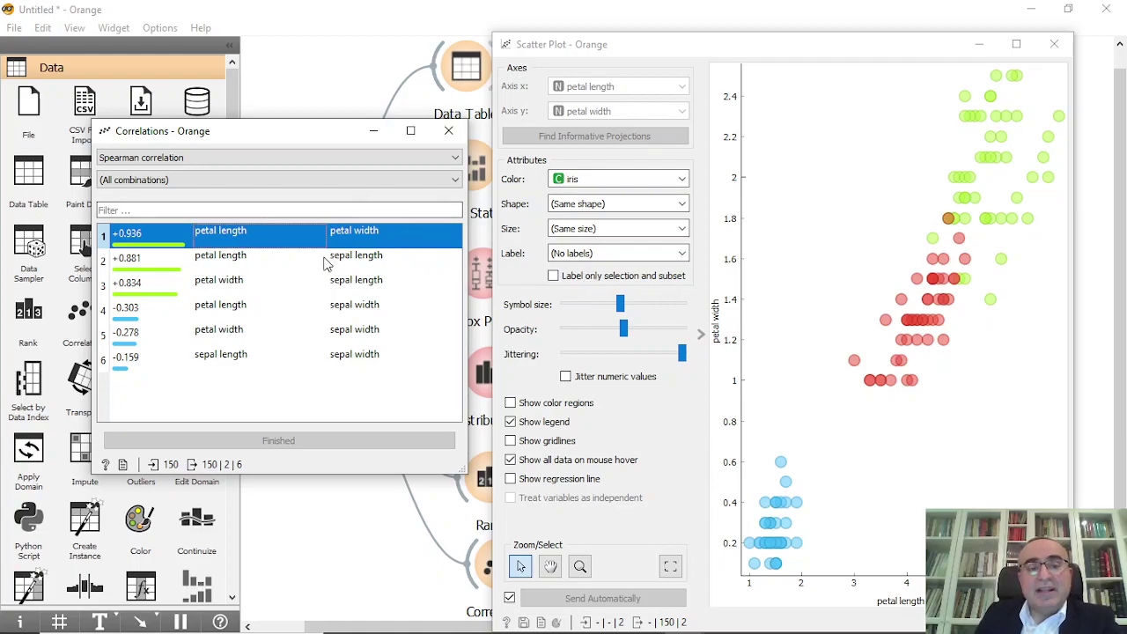
Step: Compare petal length/sepal length, petal width/sepal length and sepal pairs, ending on petal length vs petal width, then close Correlations
left_click(272, 262)
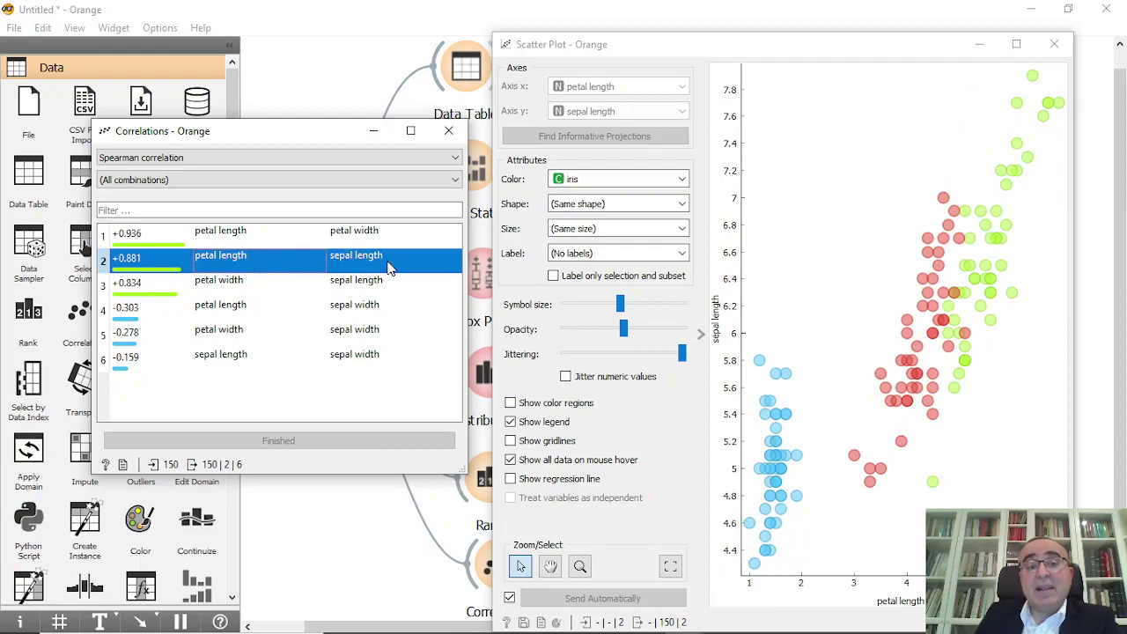
left_click(256, 288)
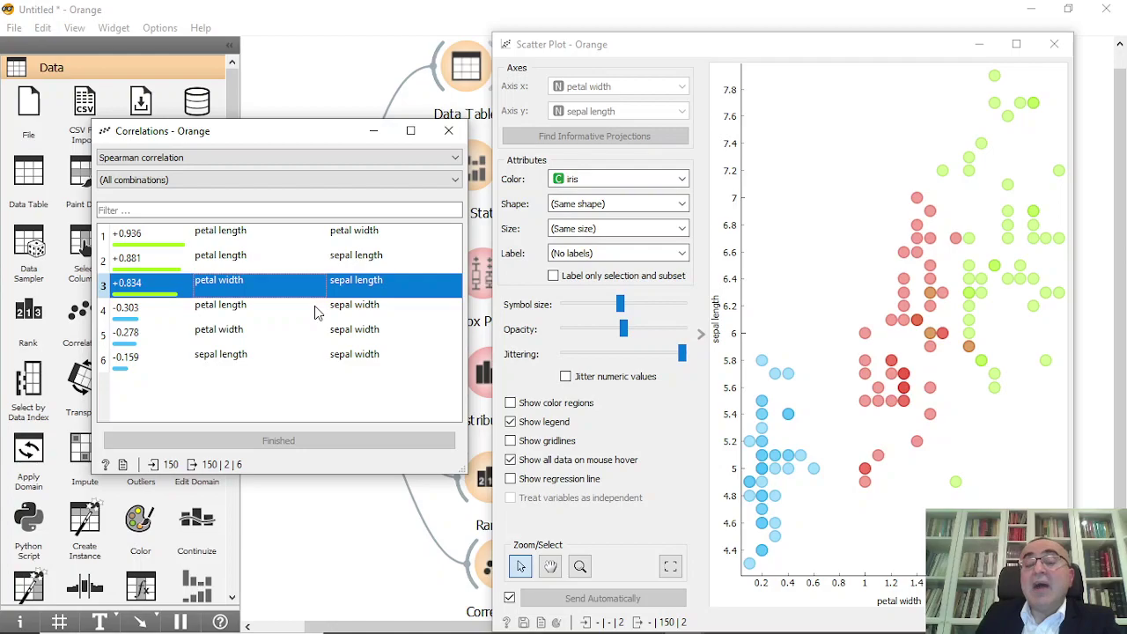
left_click(222, 361)
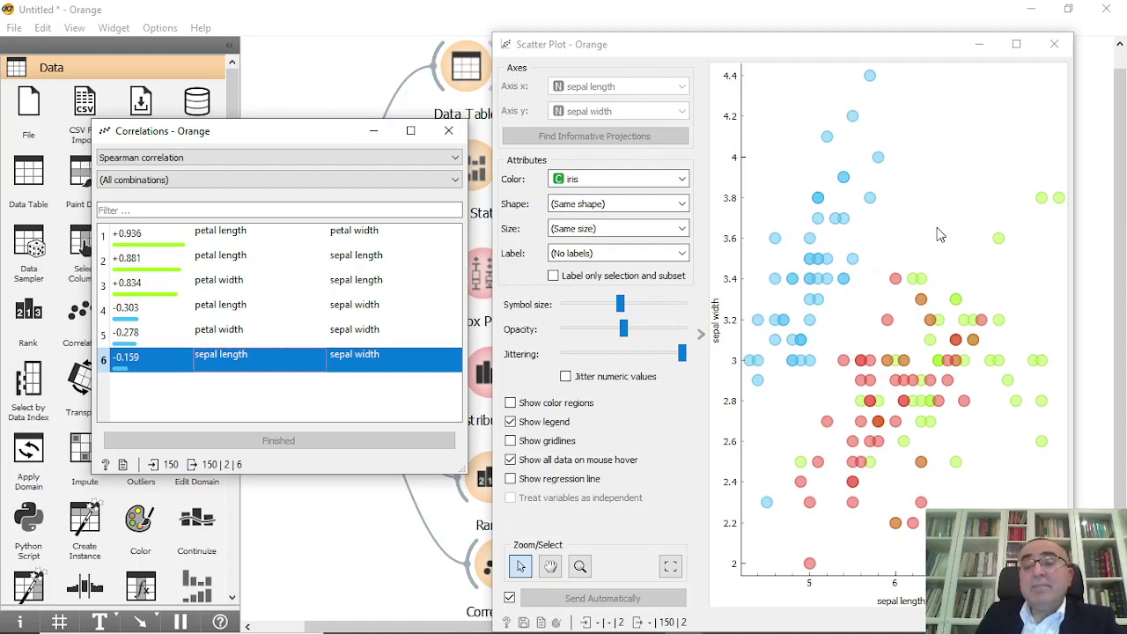
left_click(322, 239)
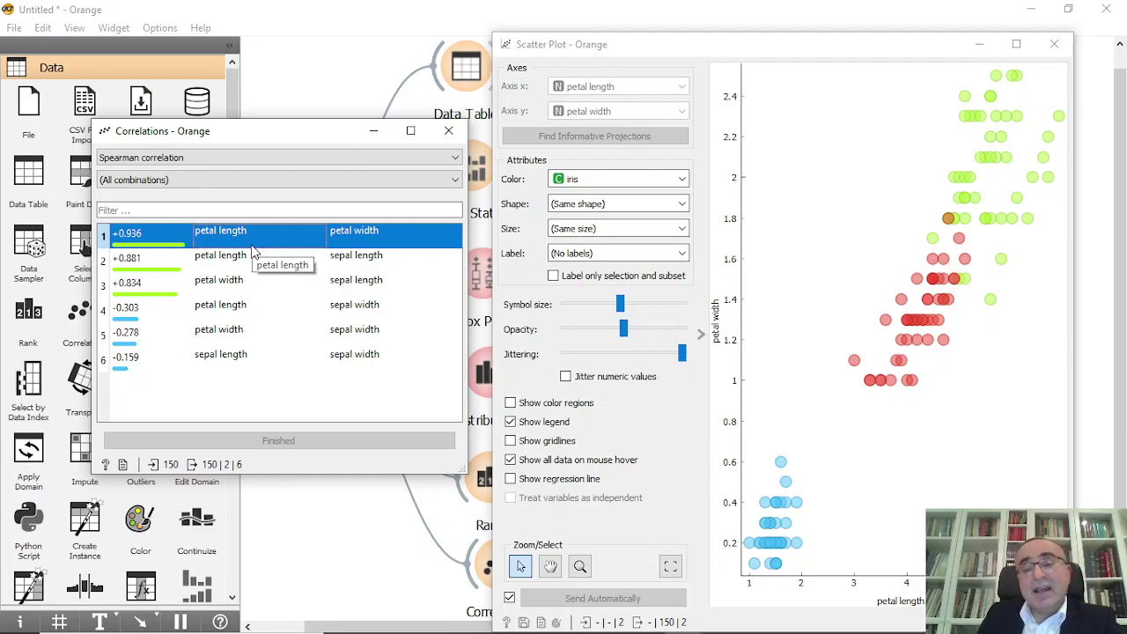
left_click(449, 131)
Step: Close the Scatter Plot and scroll the PowerPoint lesson deck to the 'Thank You' slide 6
left_click(1054, 44)
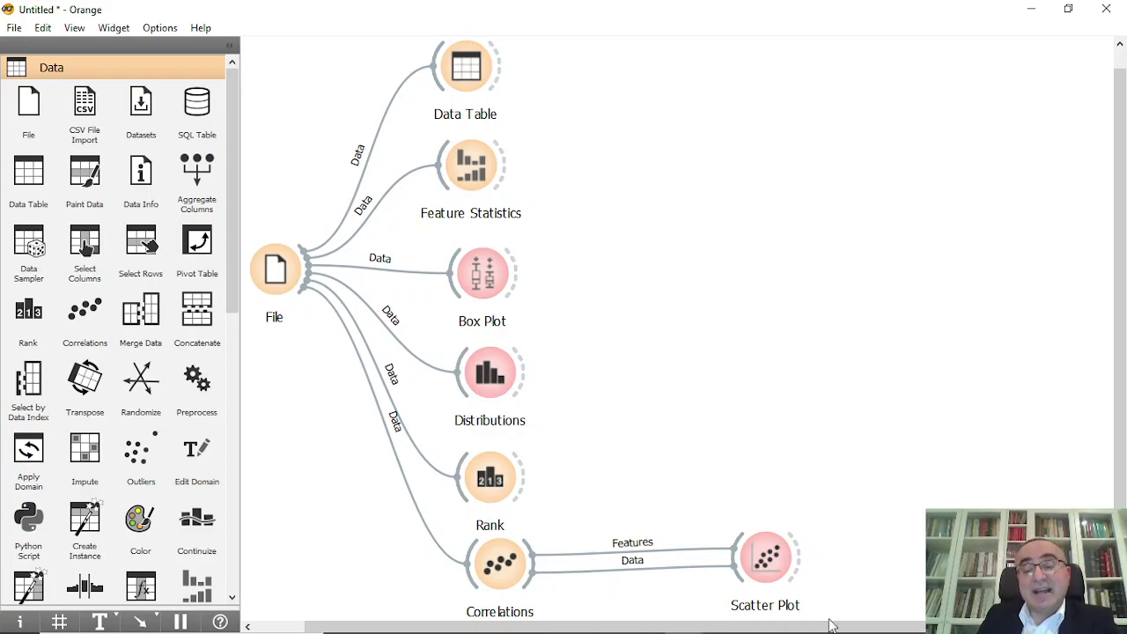
mouse_move(833, 627)
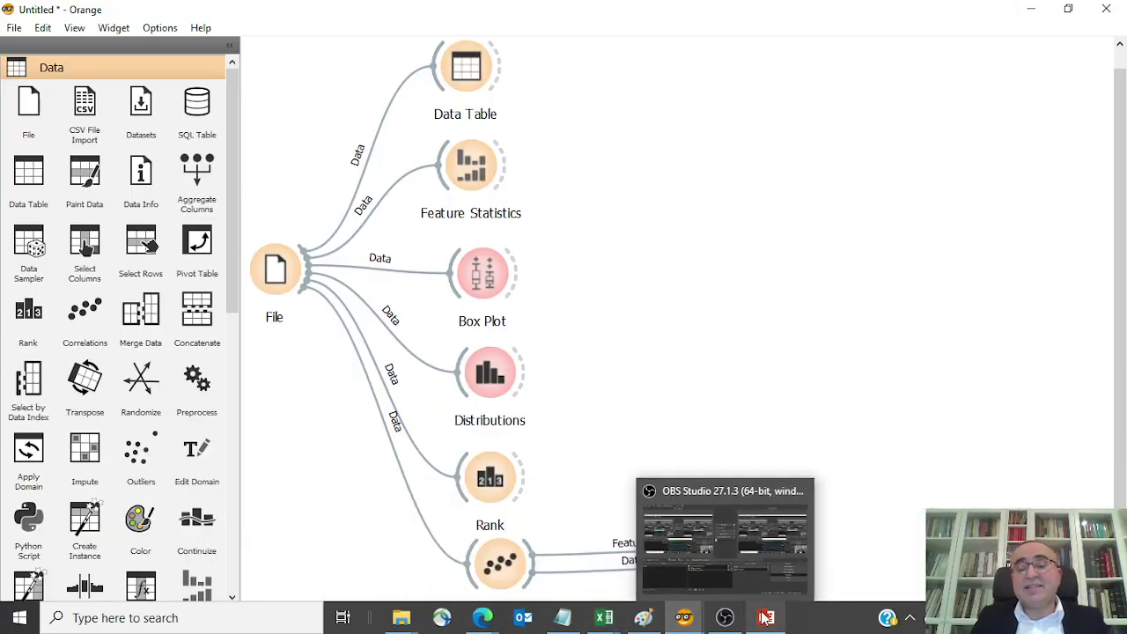
left_click(765, 617)
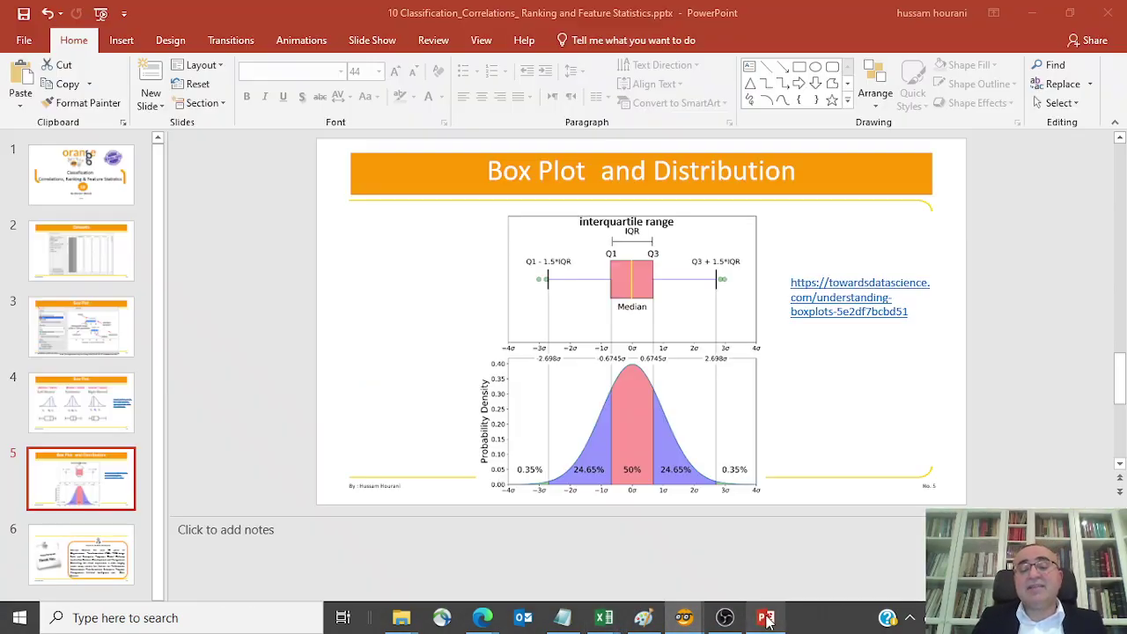
scroll(626, 379, "down", 2)
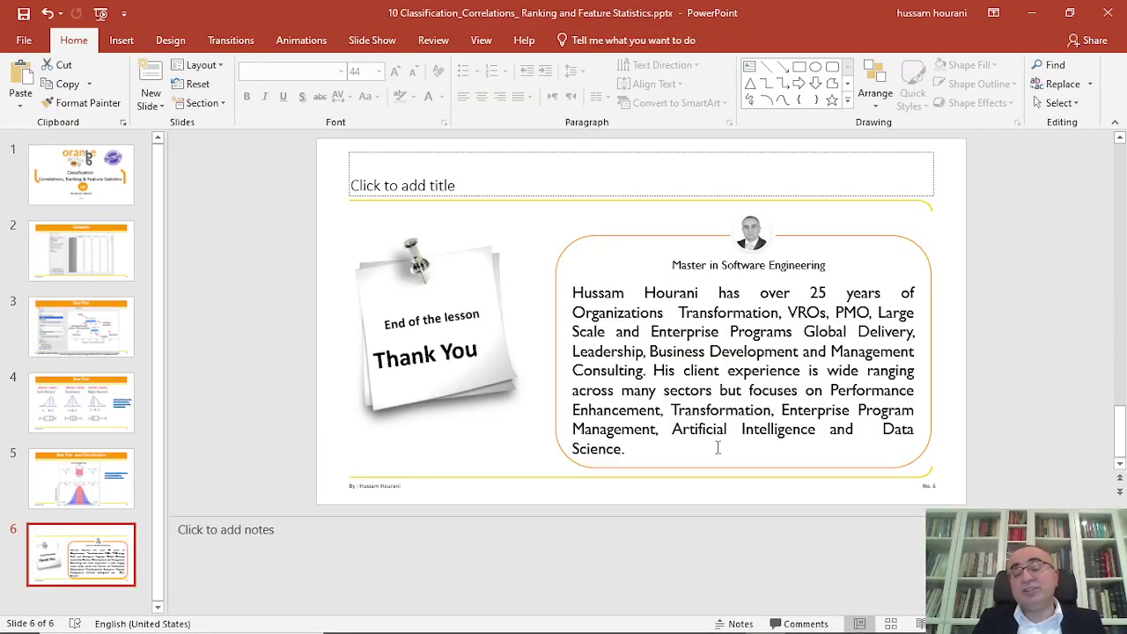